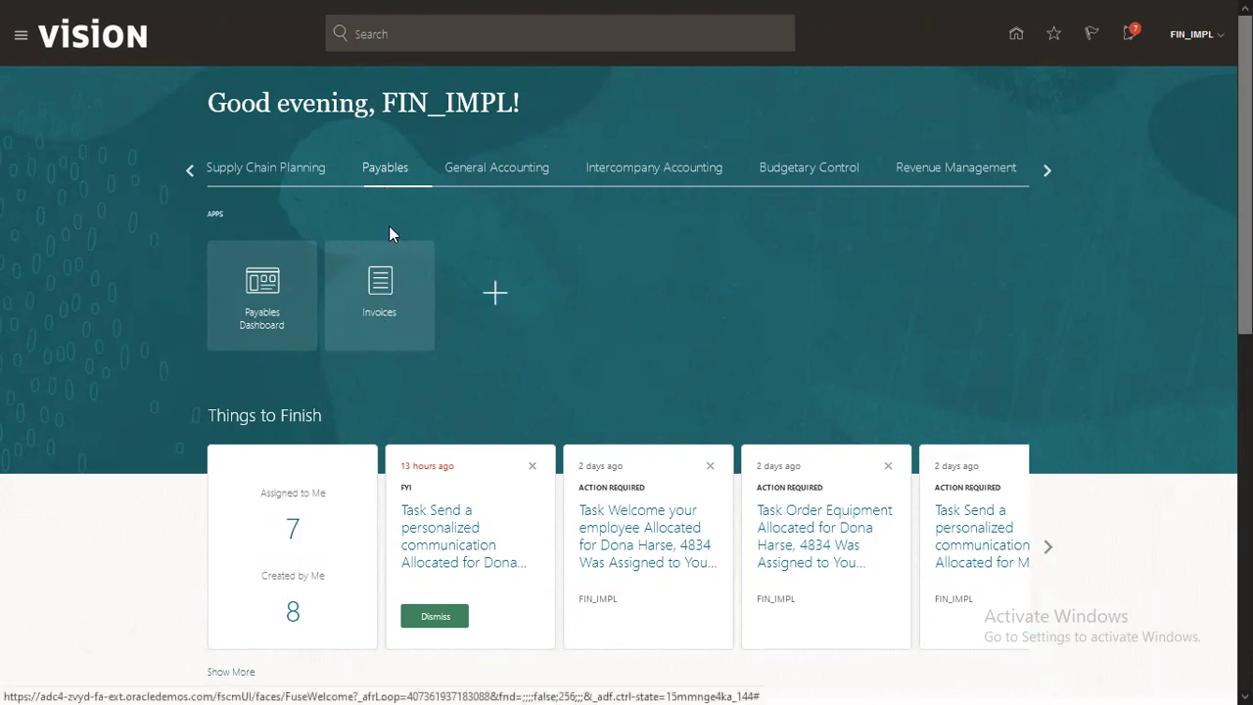
Go to Payables > Invoices through the Navigator to reach the Invoices work area
click(390, 313)
click(20, 39)
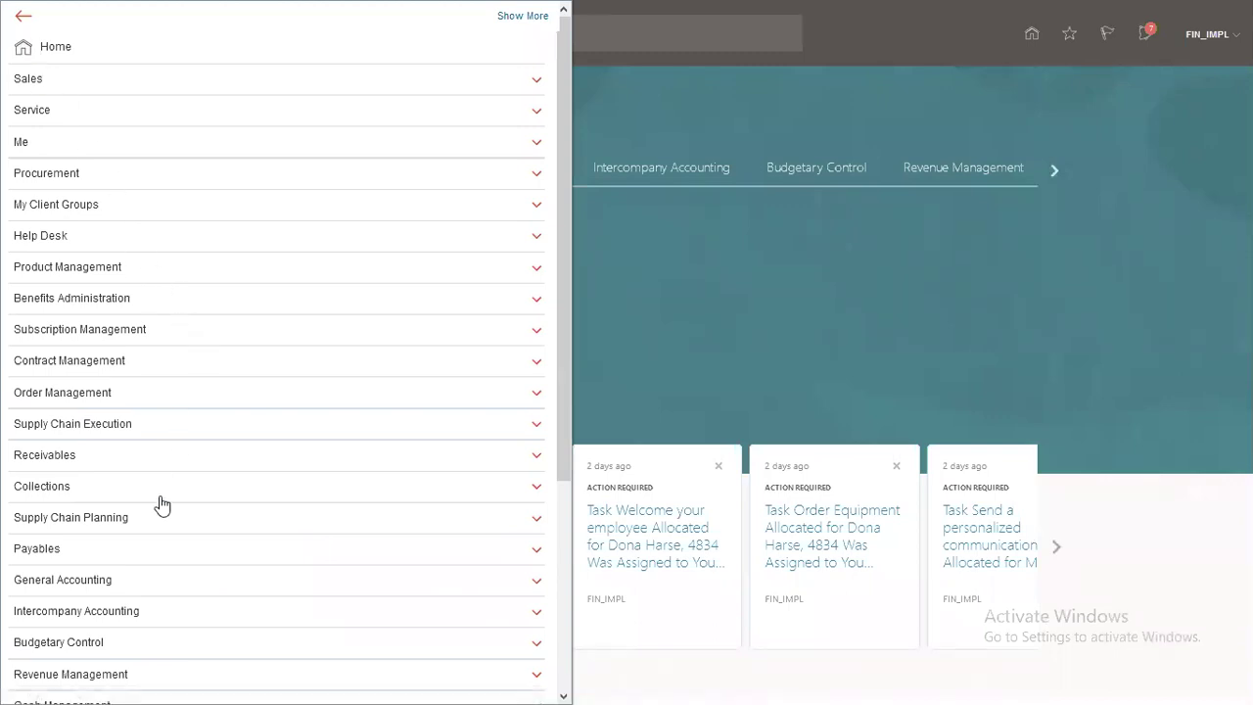
scroll(175, 517, down, 1)
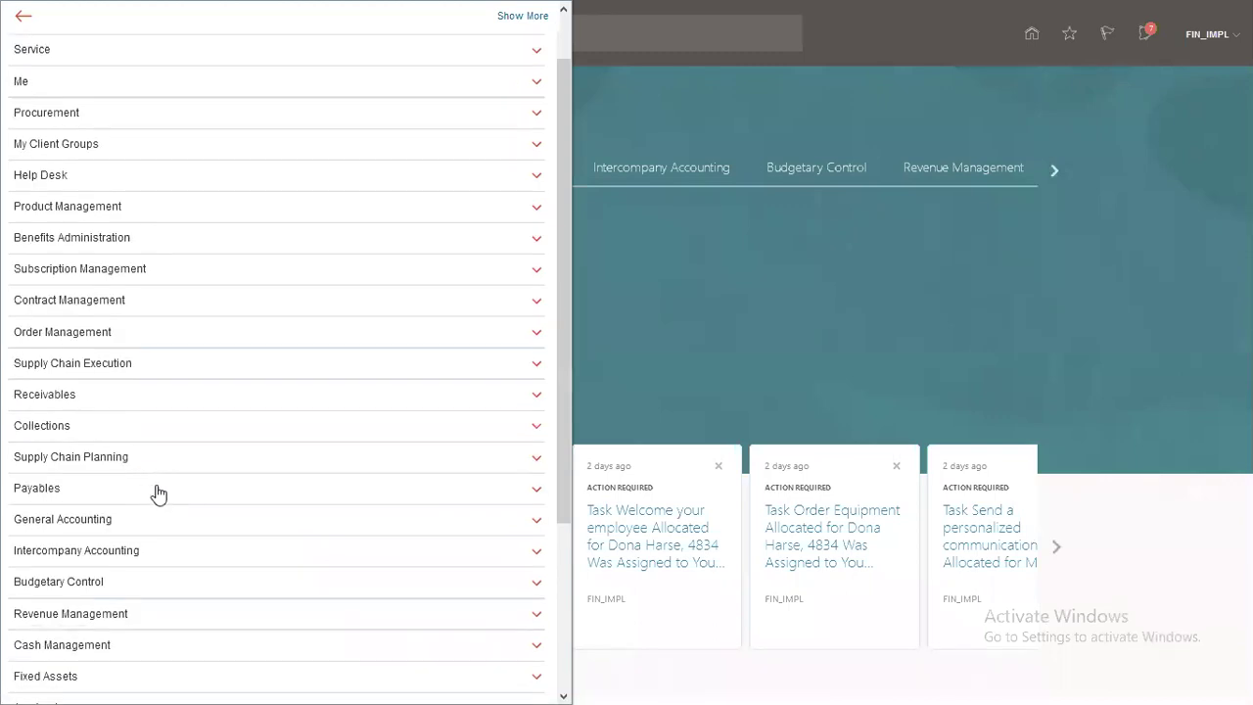
click(156, 490)
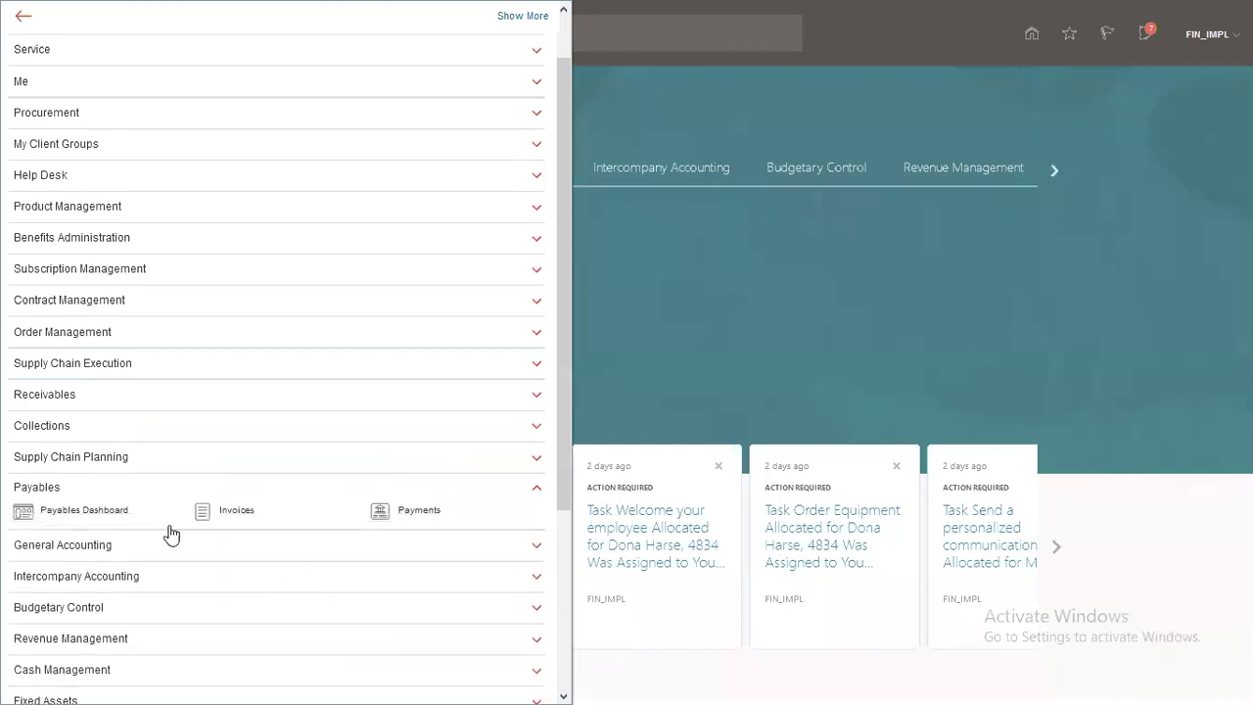
click(235, 510)
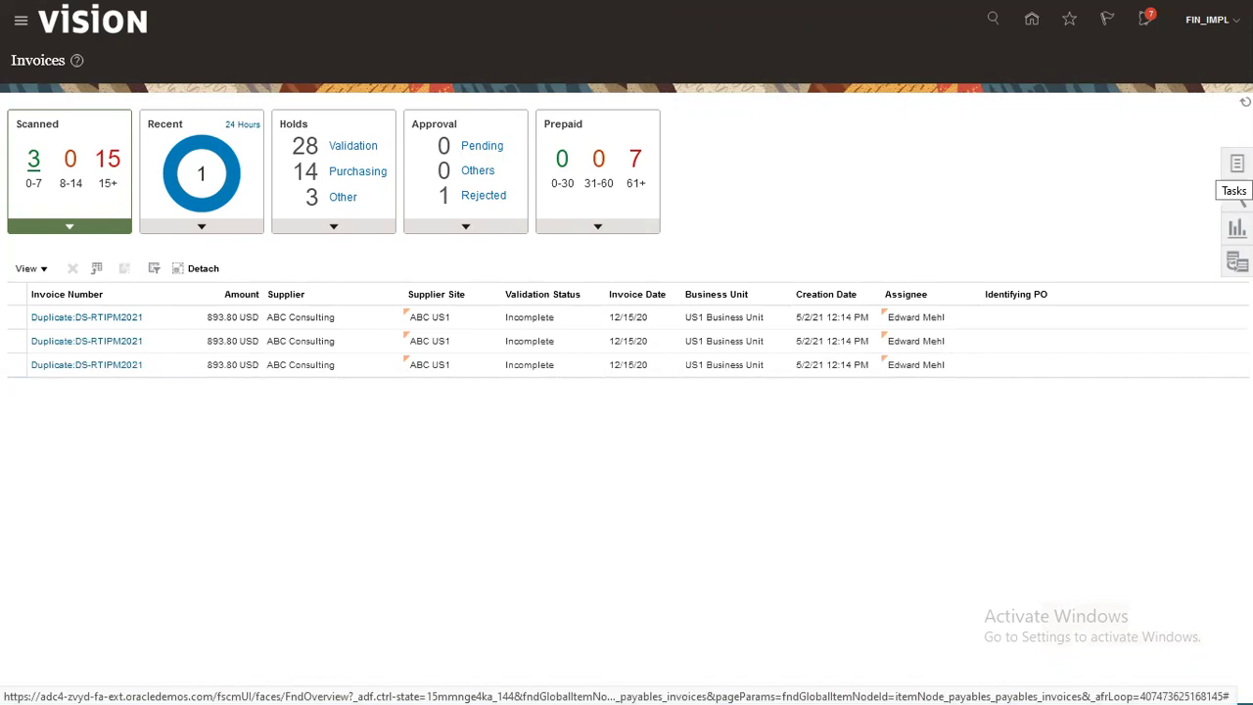
Choose Create Invoice from the Tasks panel to get a blank Standard invoice form
click(1236, 164)
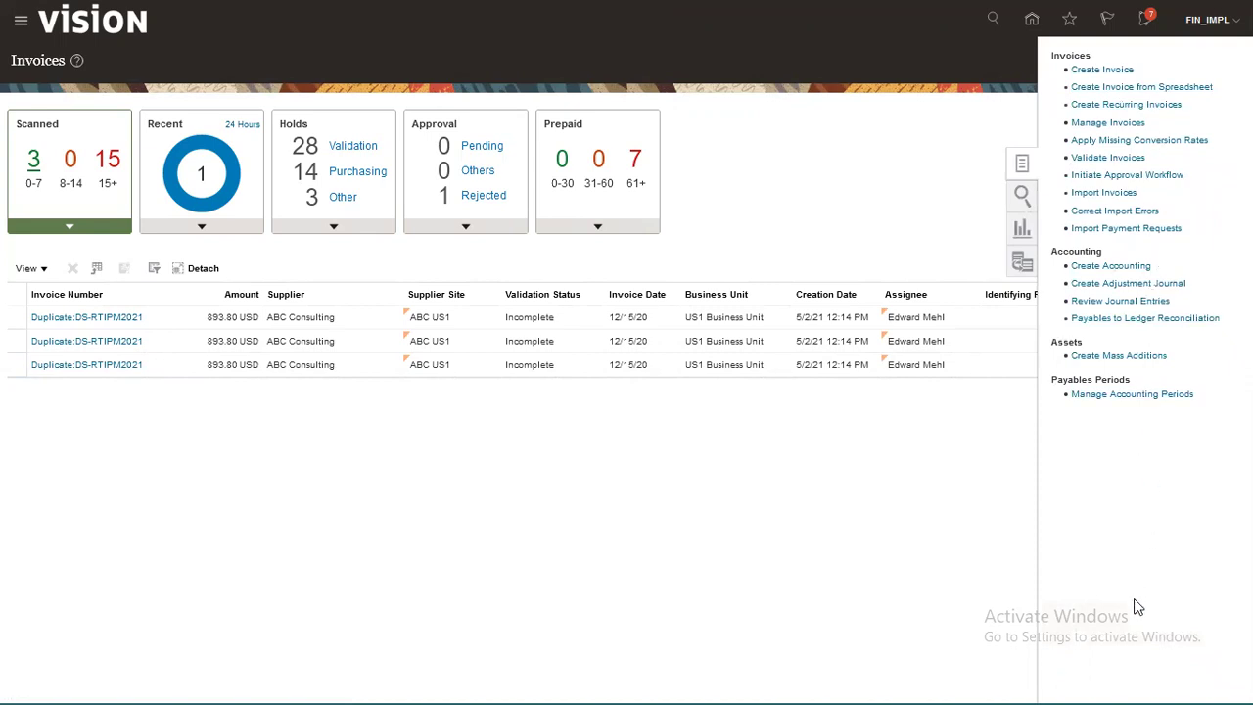
click(1109, 66)
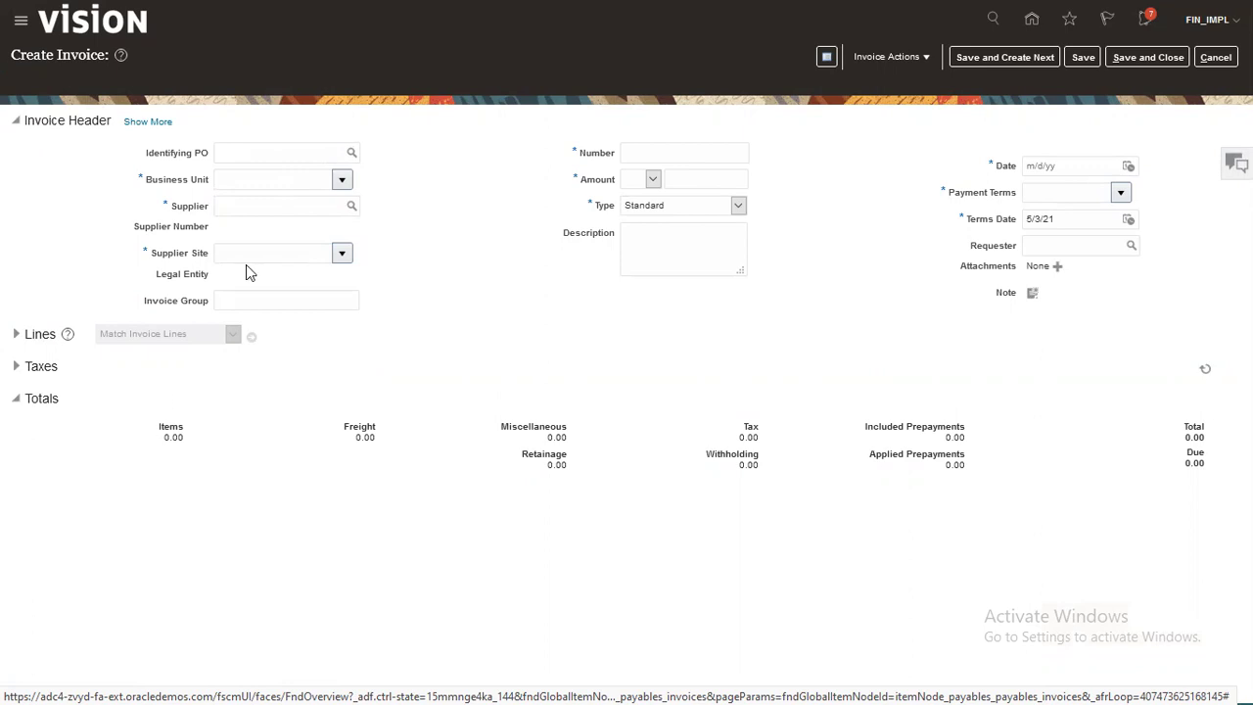
Set the invoice's business unit to US1 Business Unit
click(236, 181)
text(us1)
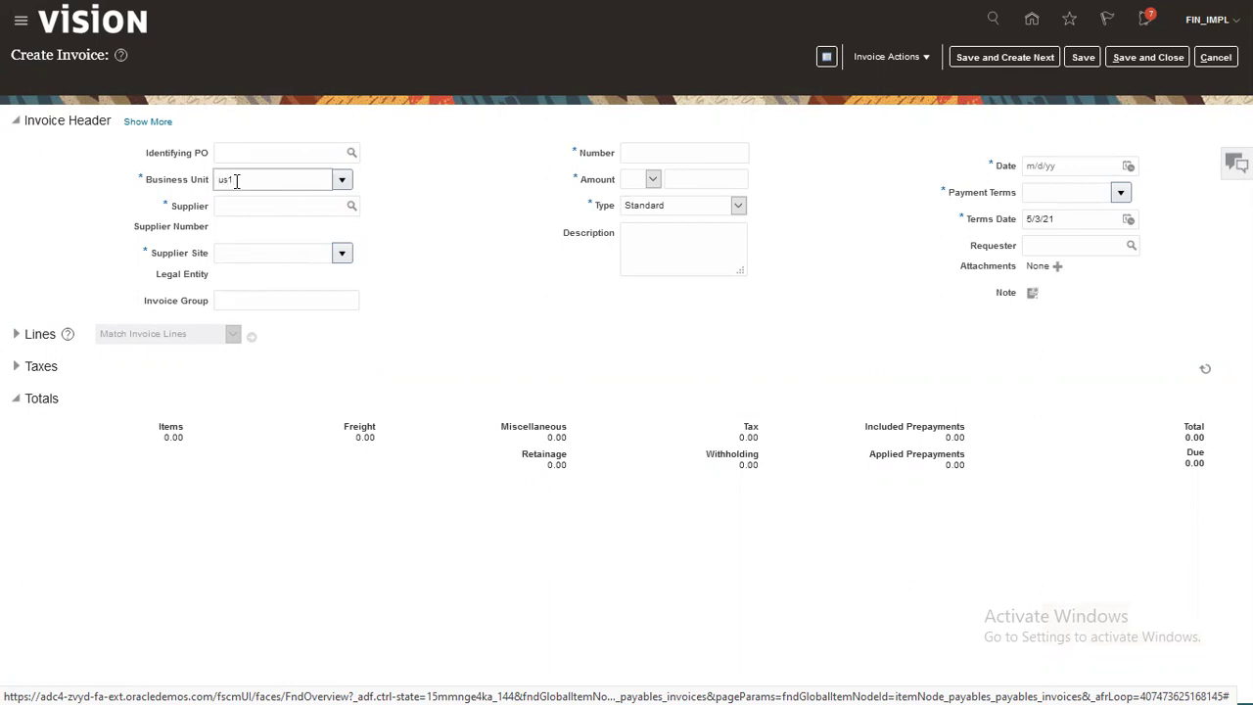
text( busine)
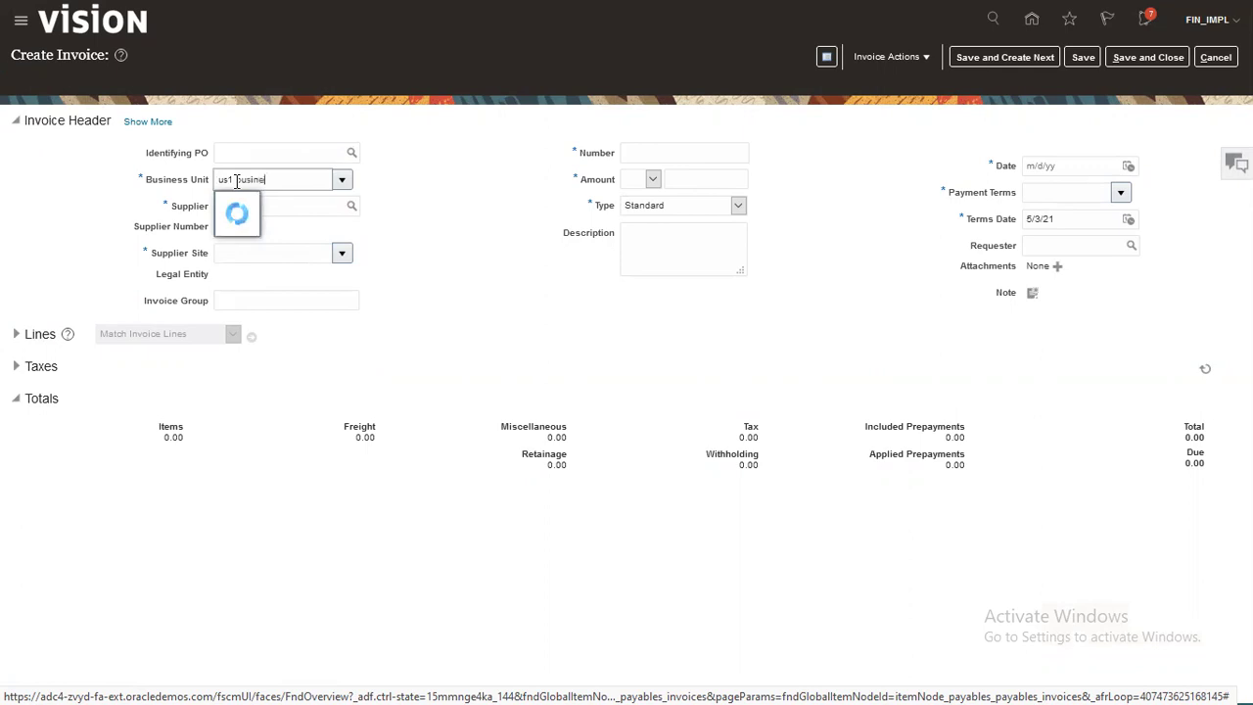
text(ss unit)
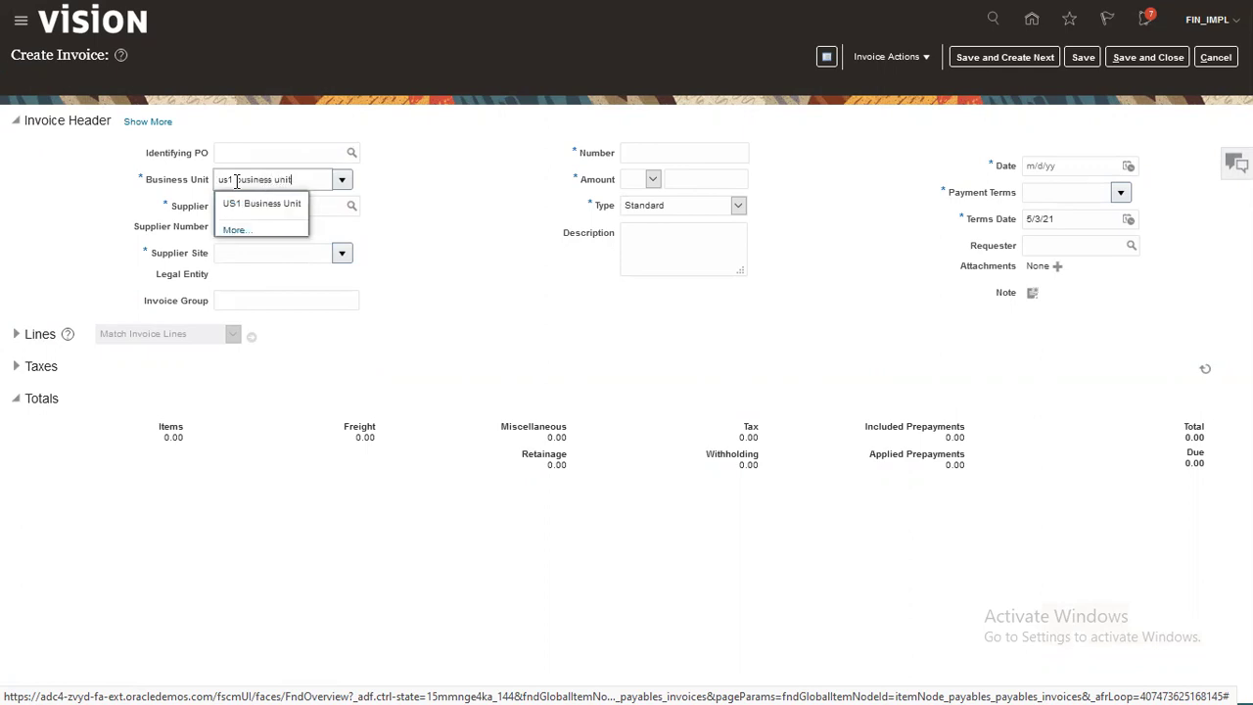
key(Tab)
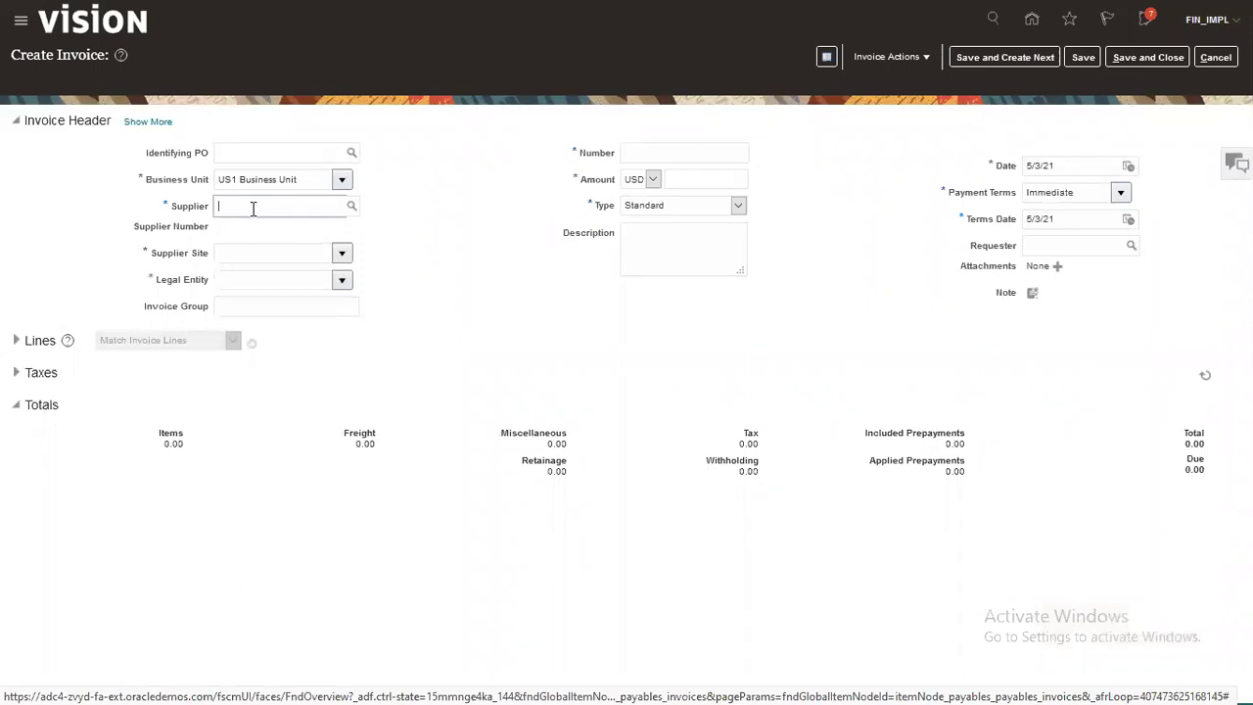
Choose supplier American Telephone and Telegraph, with site ATT US1
text(mer)
key(Home)
text(Amer)
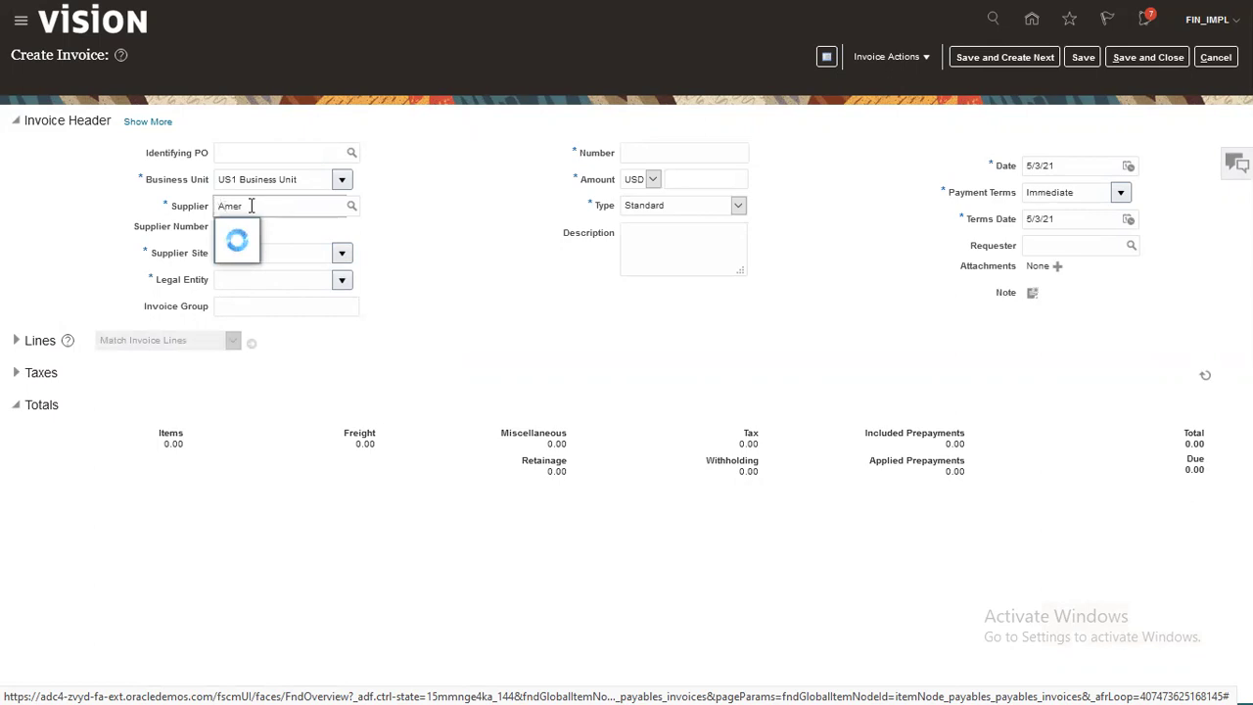
text(ican)
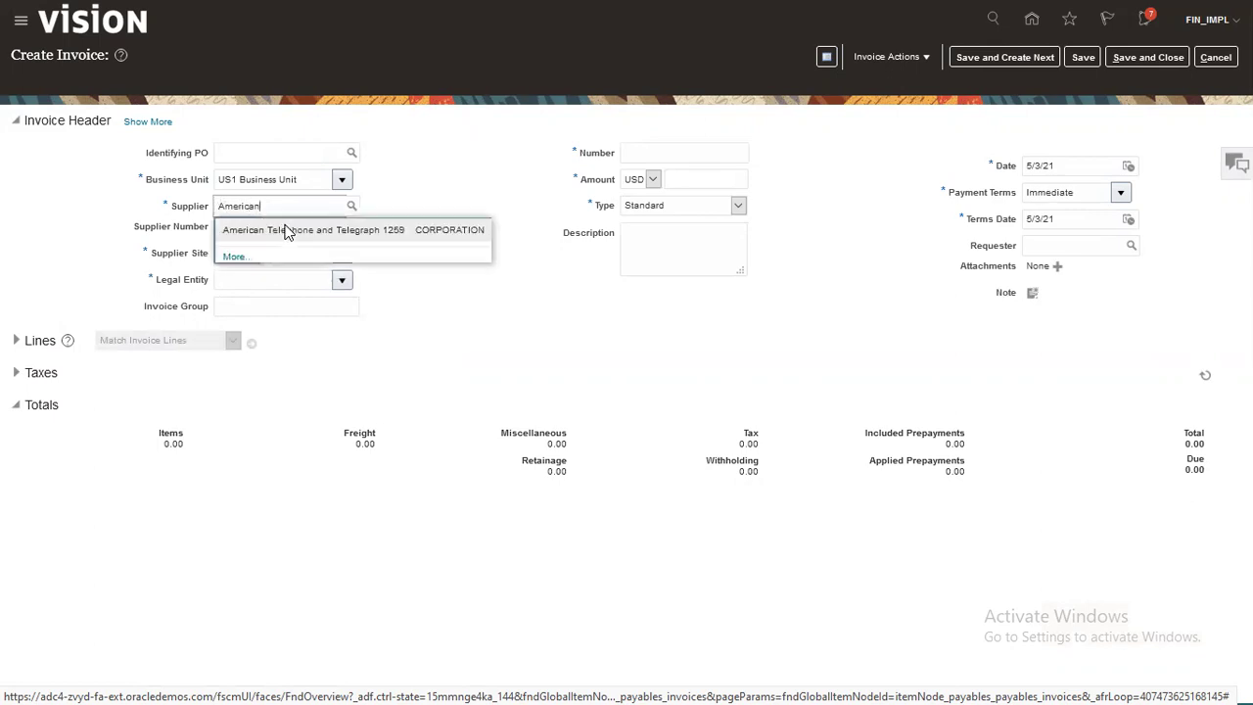
click(273, 227)
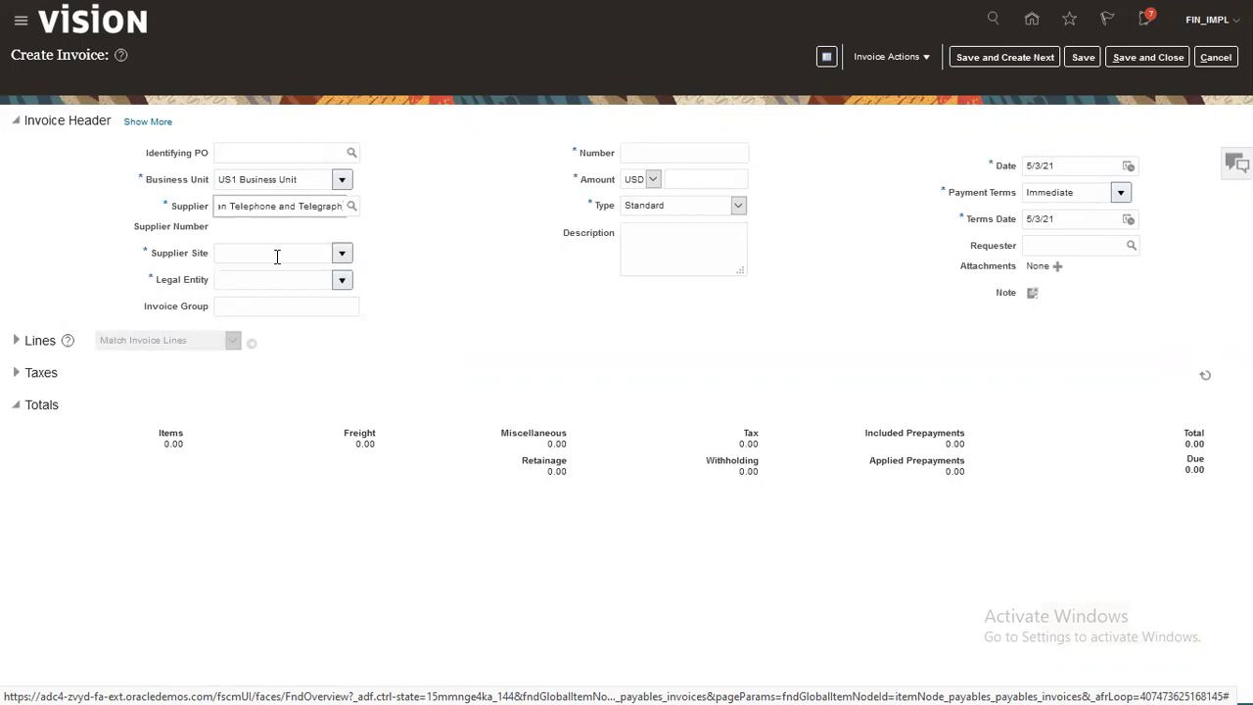
click(277, 254)
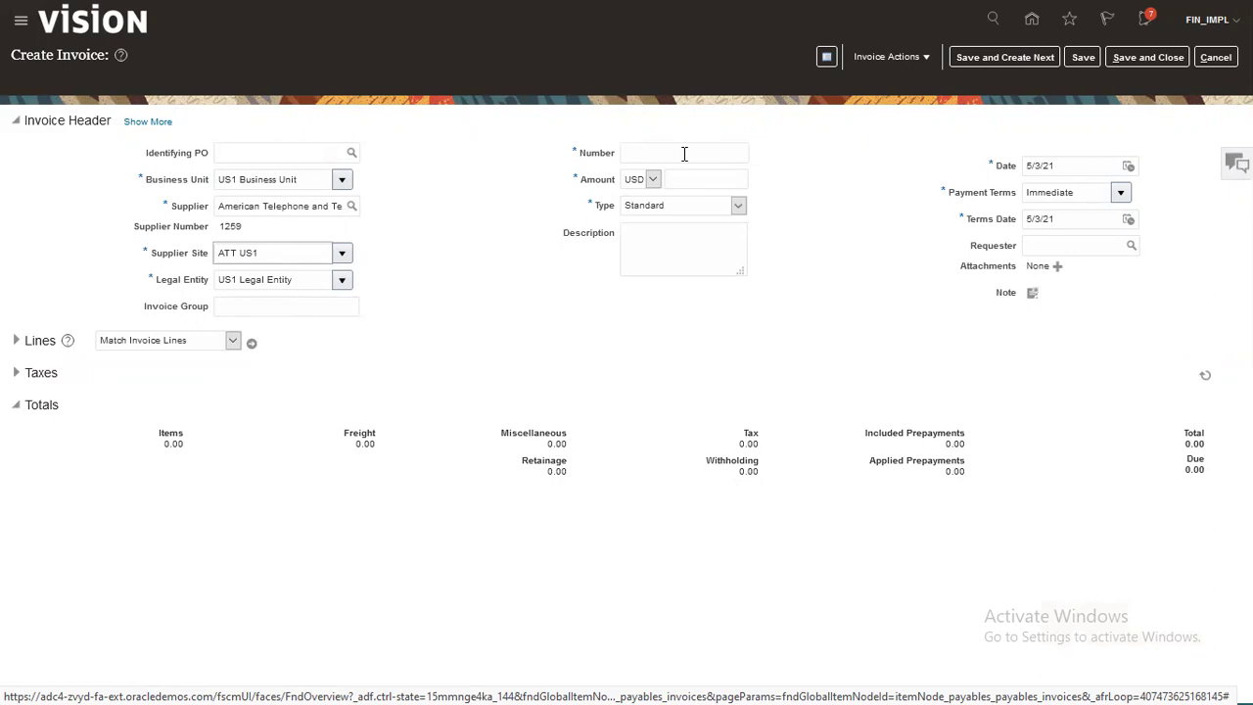
Enter invoice number ATT-001 and amount 1,095.00 USD, keeping the type Standard
click(726, 158)
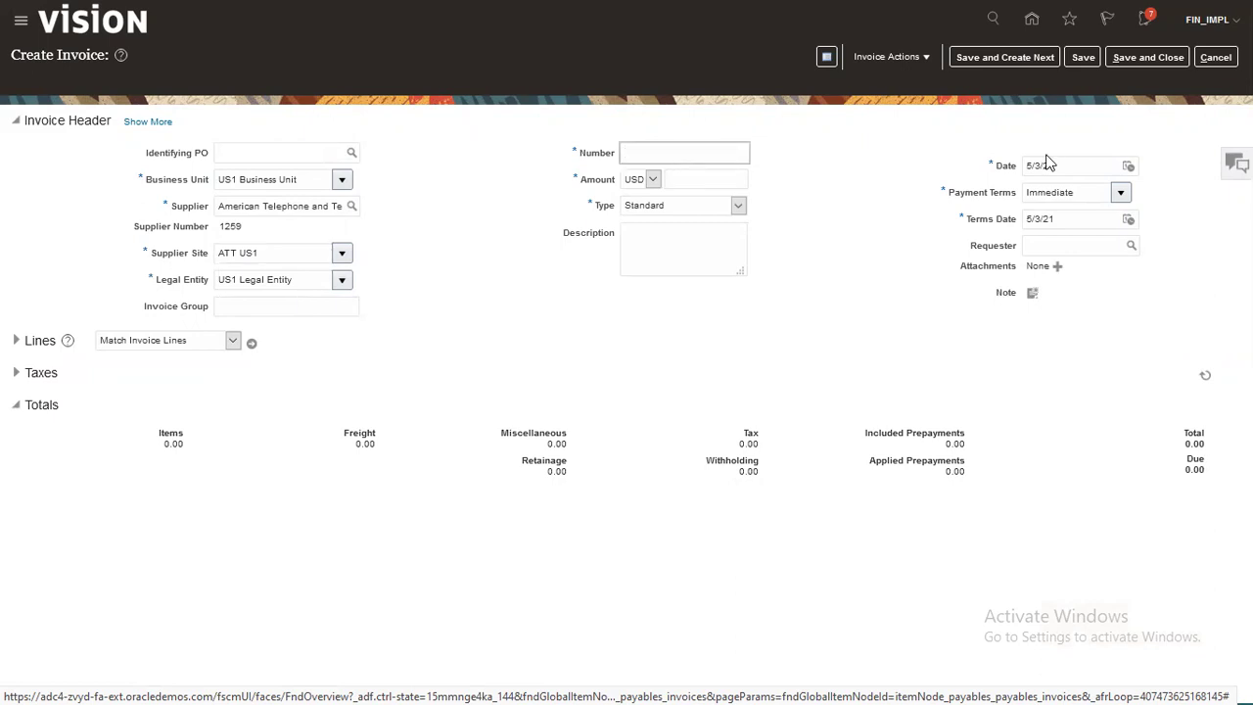
text(ATT-001)
key(Tab)
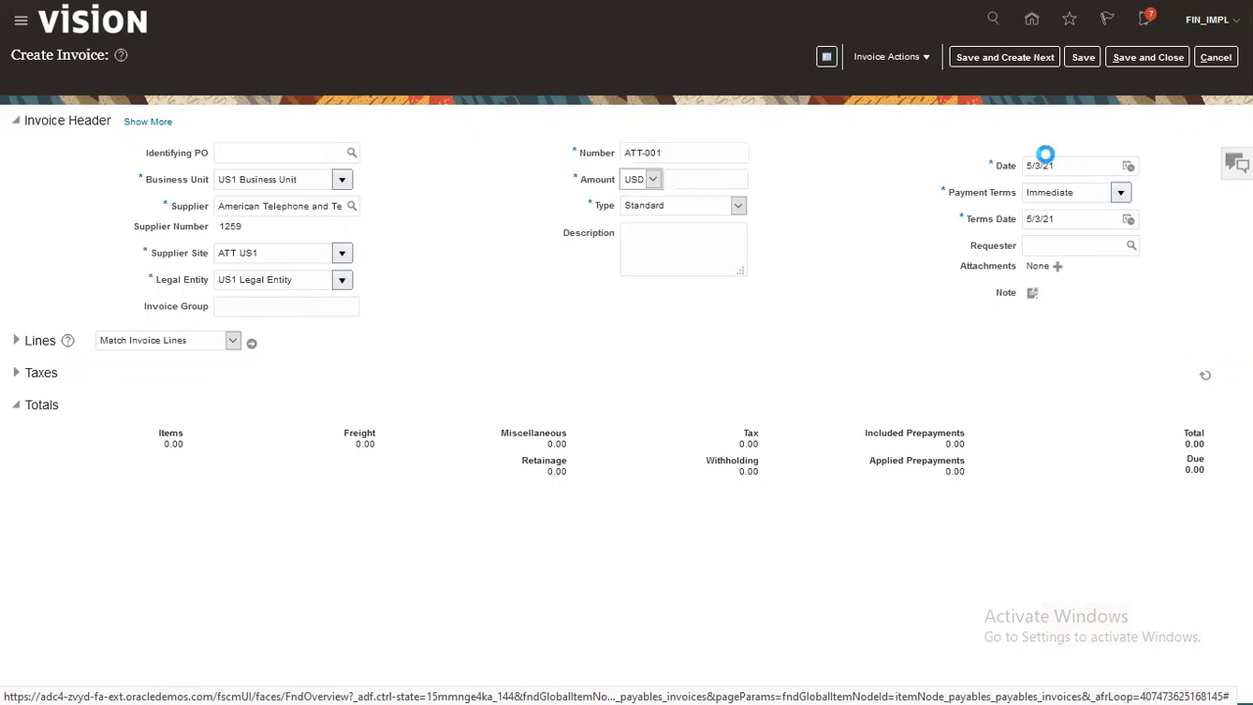
click(721, 177)
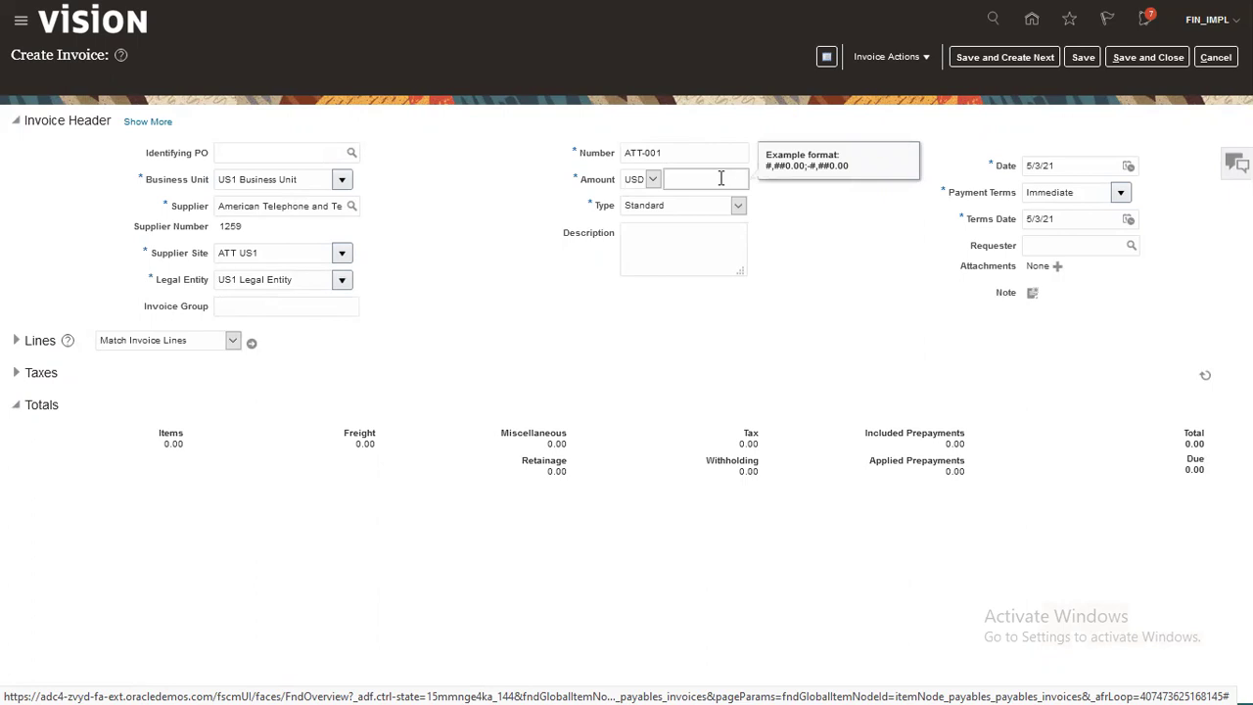
text(1095)
key(Tab)
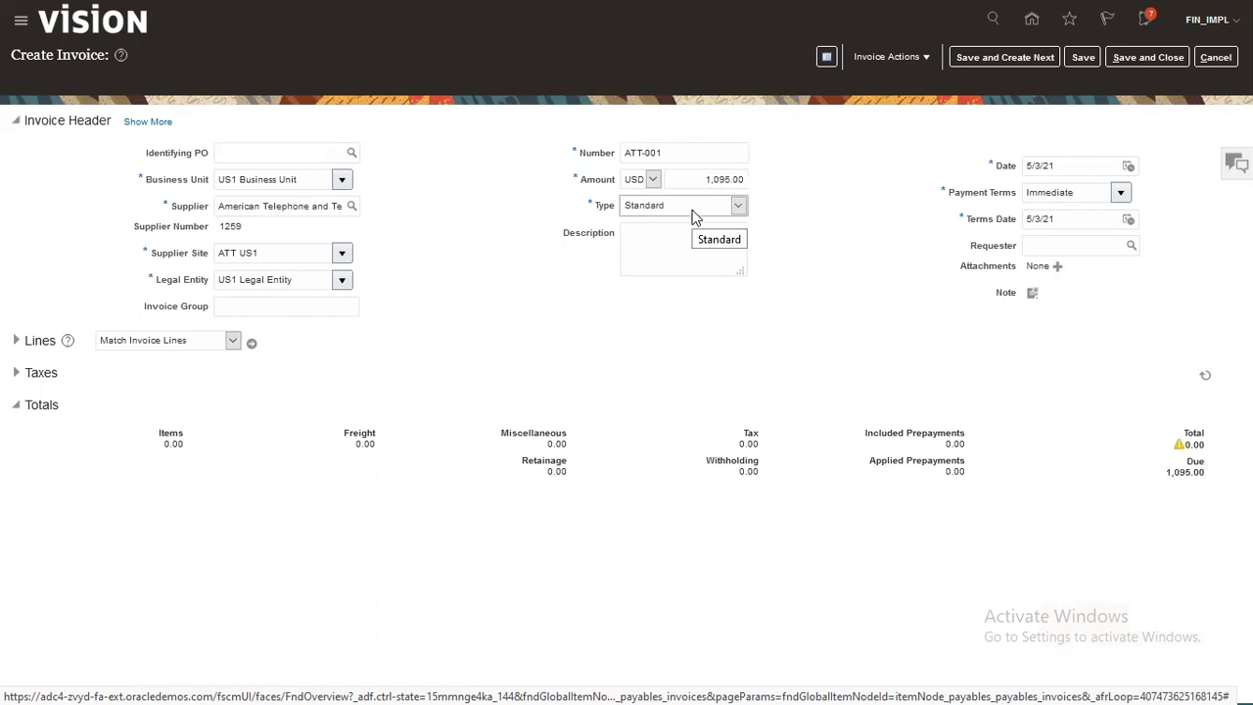
click(688, 210)
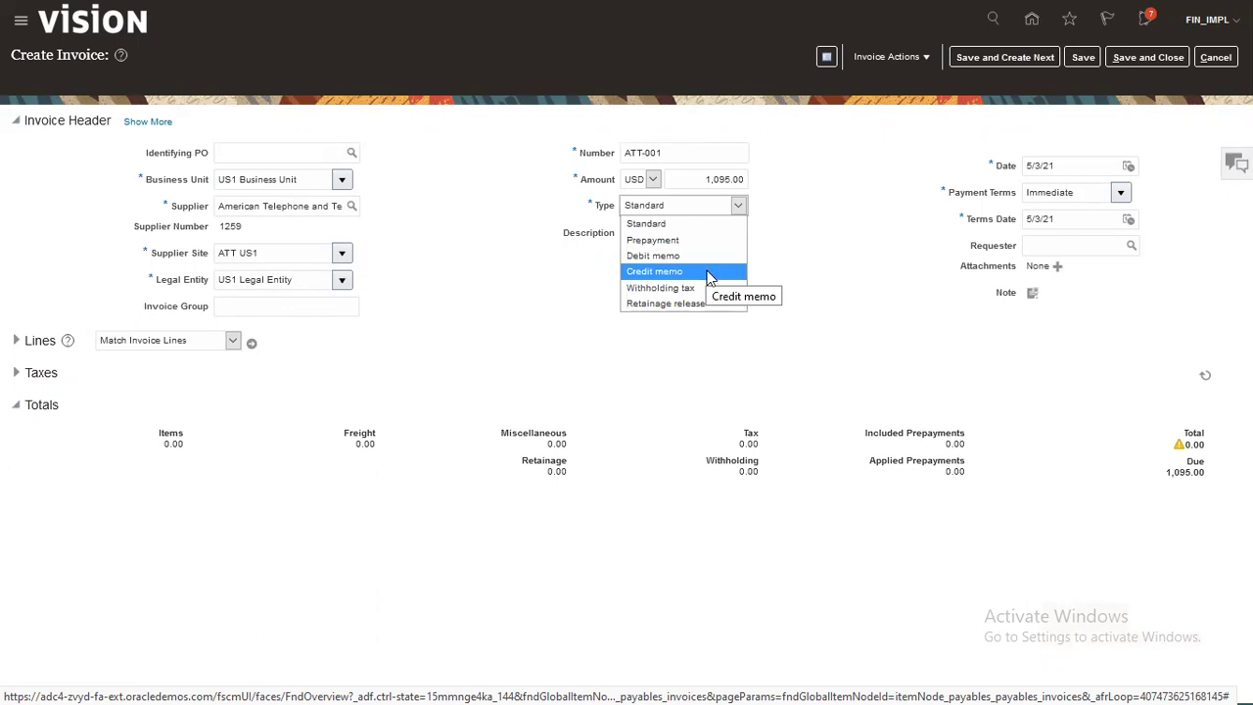
click(791, 210)
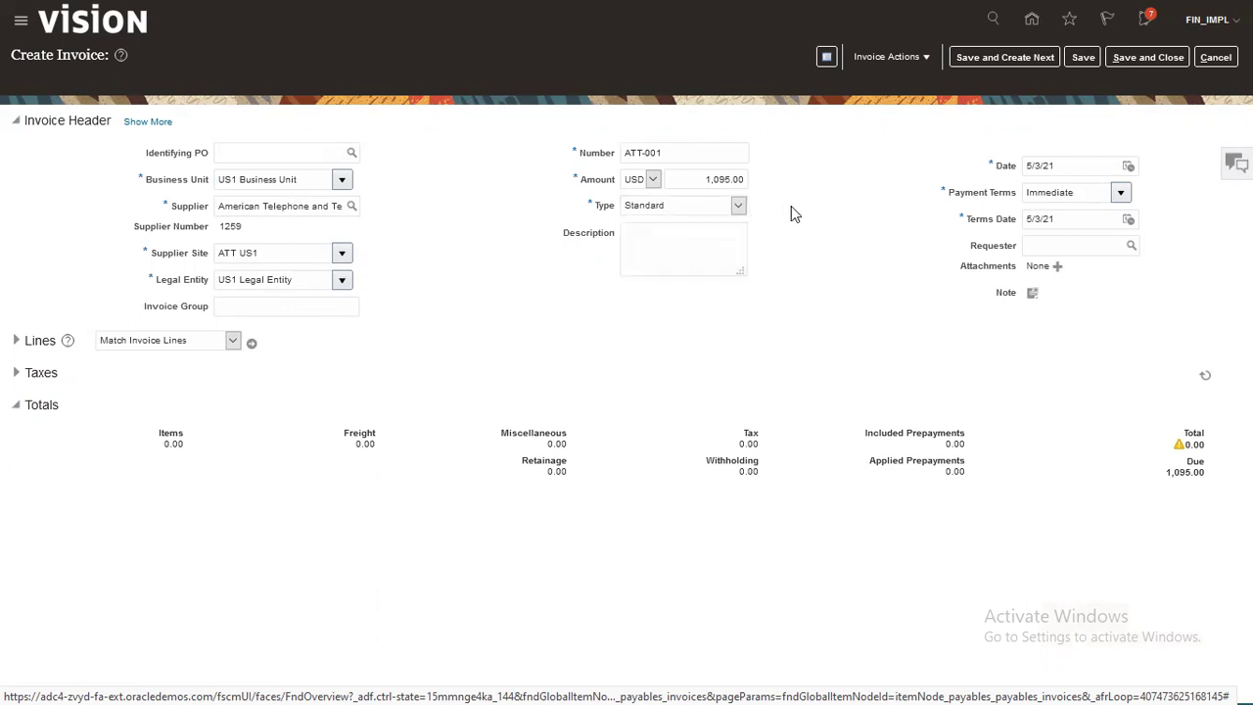
Enter a 1,000.00 amount on invoice line 1 and bring up its Distribution Combination lookup
click(16, 342)
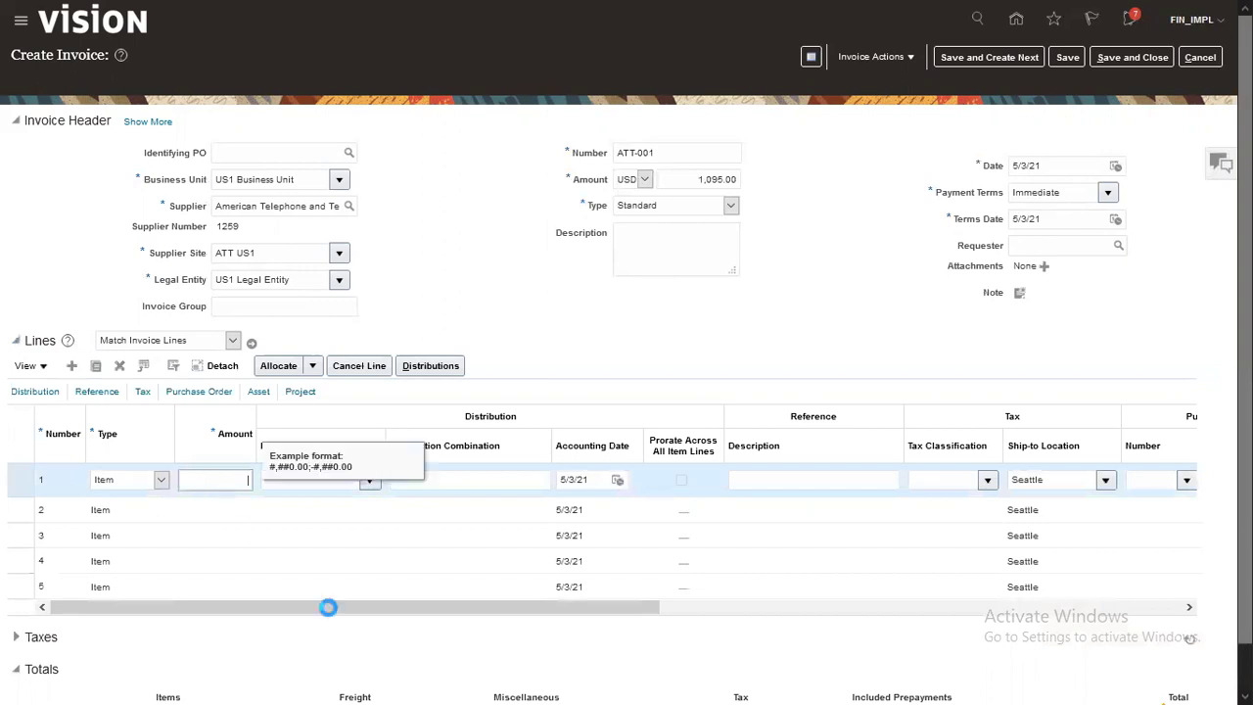
text(000)
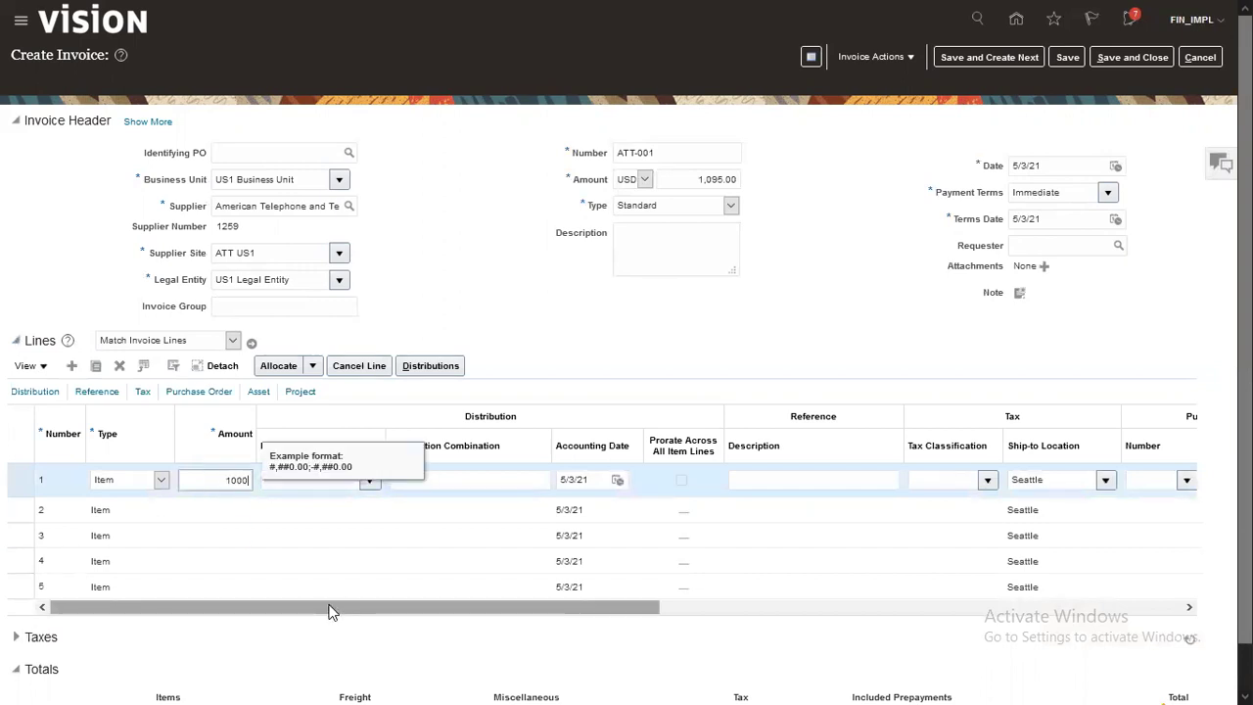
key(Tab)
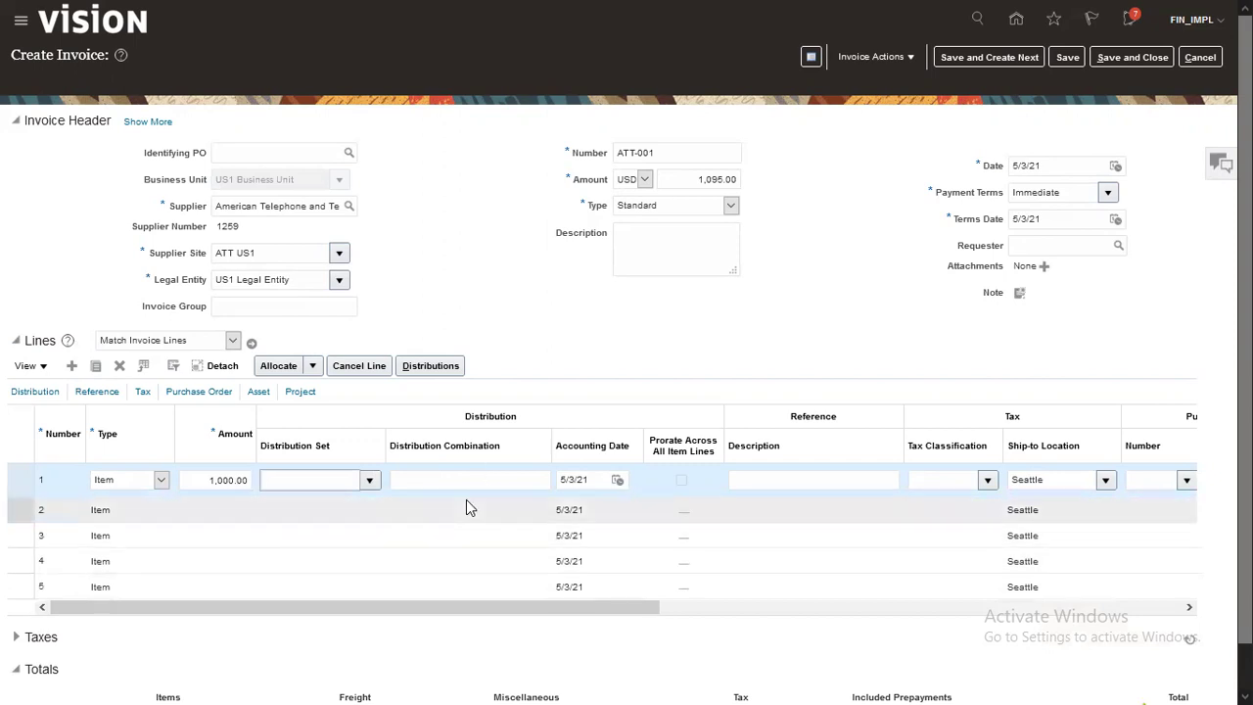
click(468, 473)
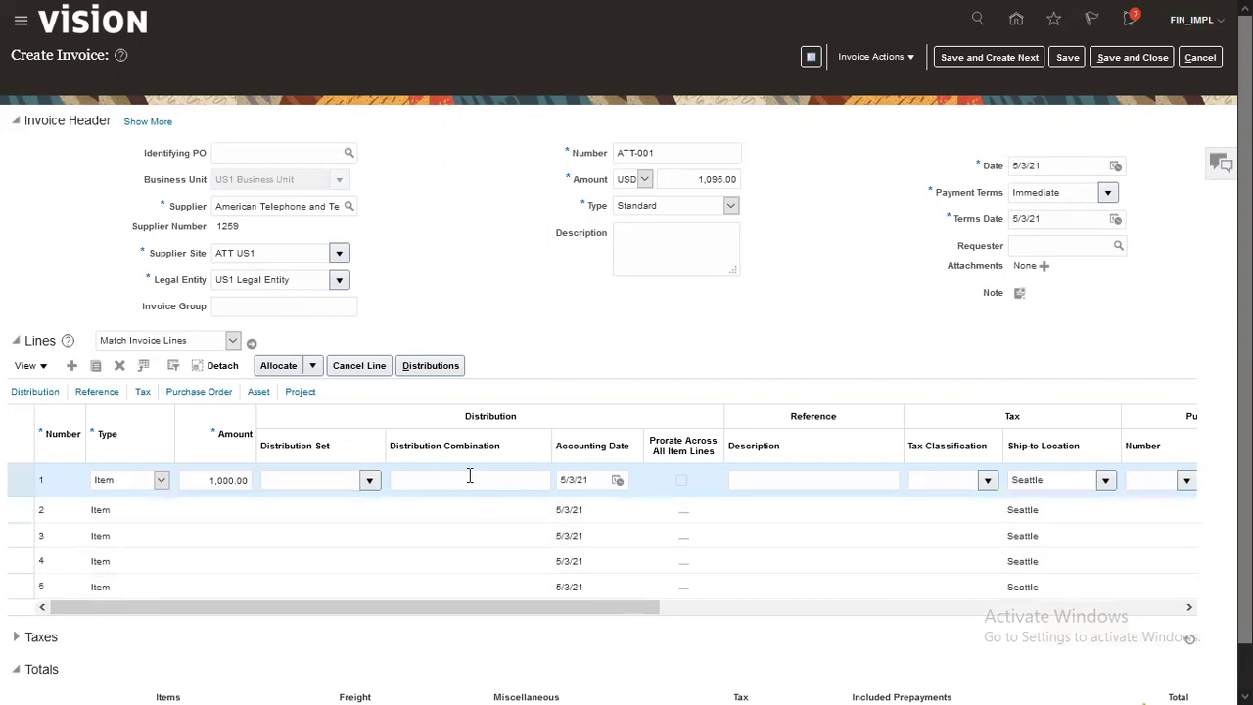
drag(550, 445, 606, 436)
click(560, 480)
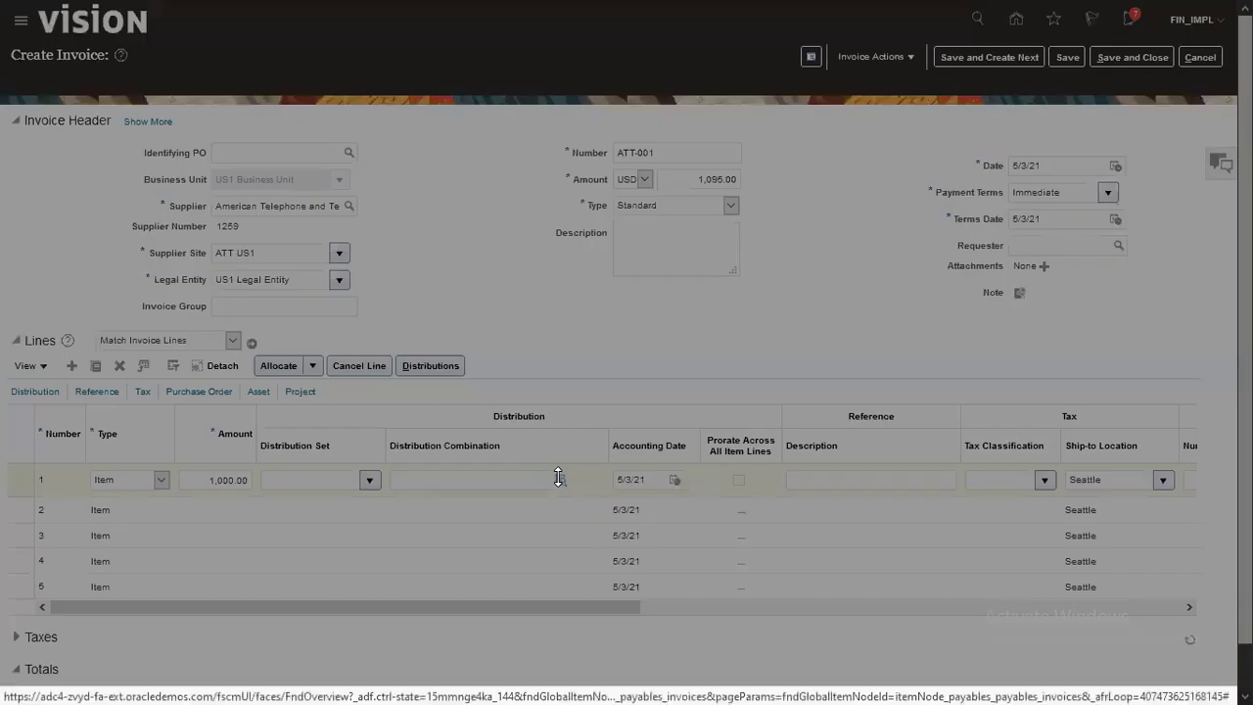
Search accounts for 'Expense' and set line 1's distribution to 101.10.64220.000.000.000 (Expense Software)
click(637, 362)
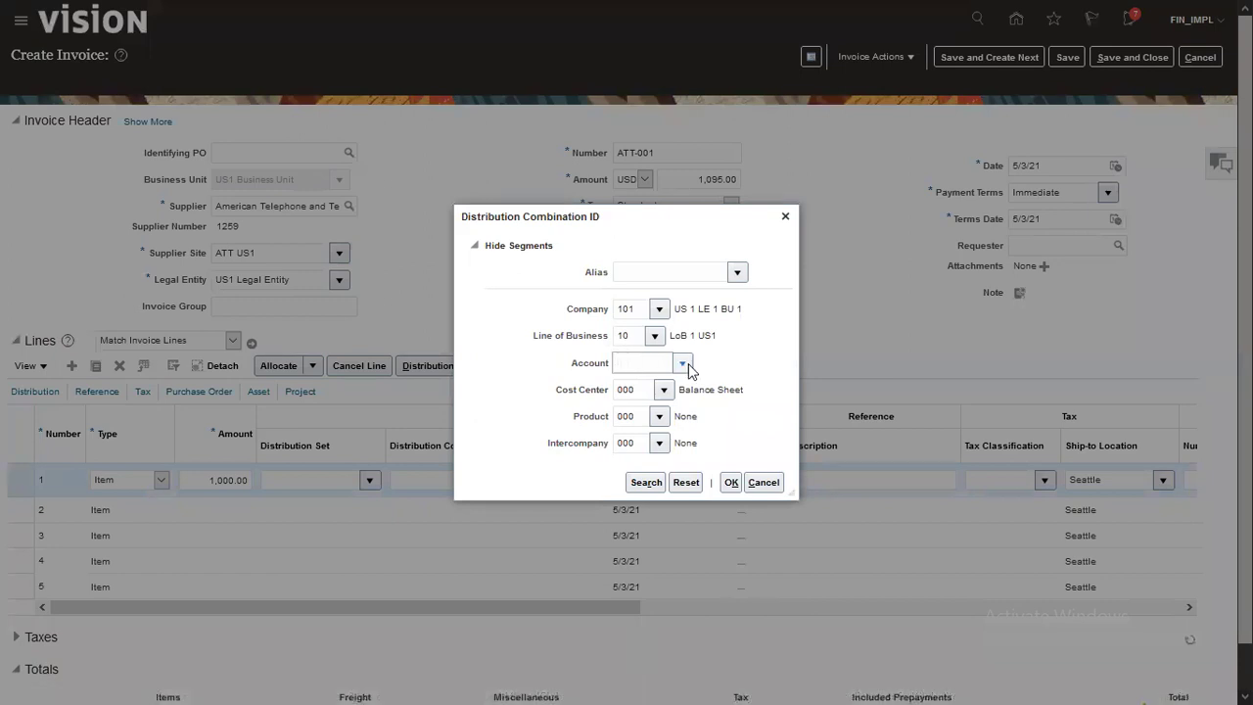
click(683, 363)
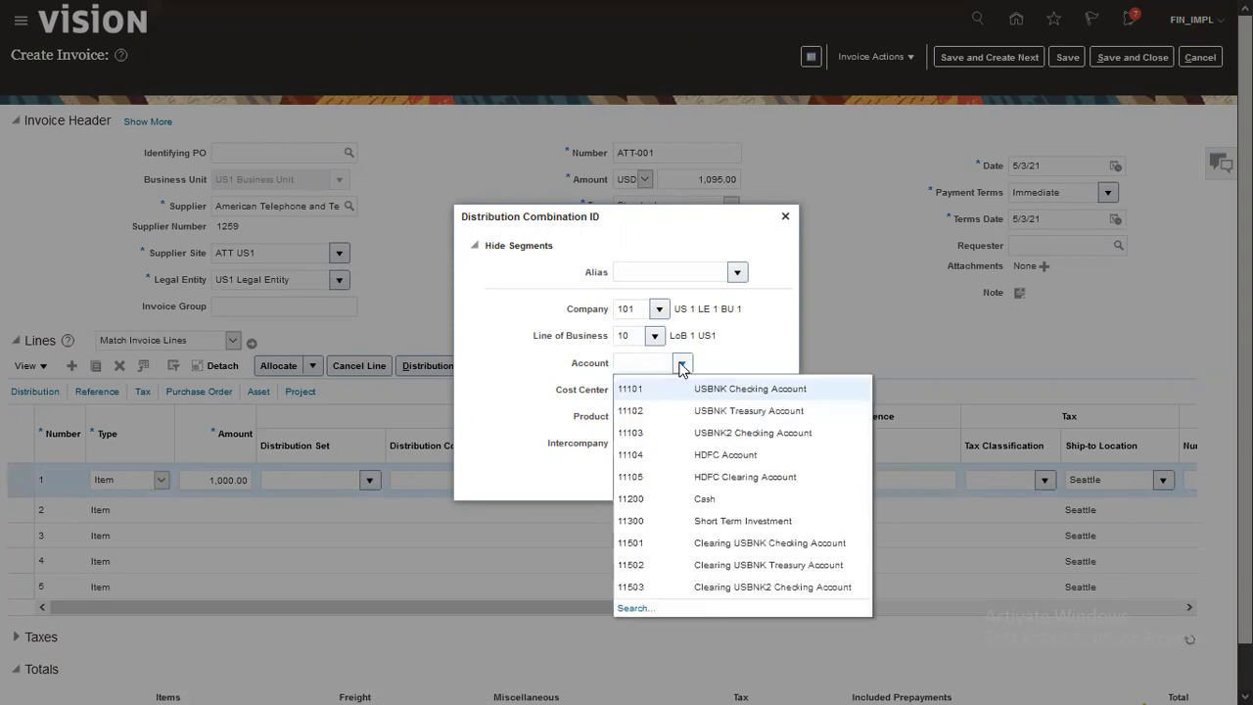
click(636, 608)
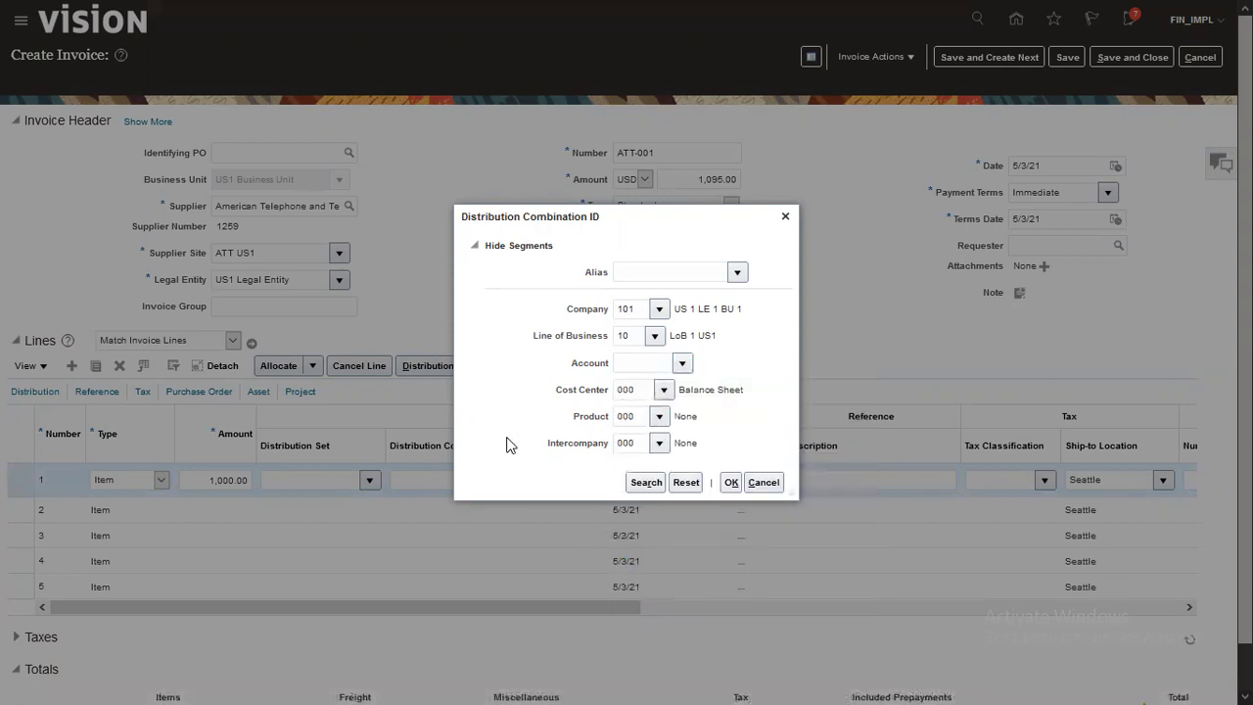
click(611, 349)
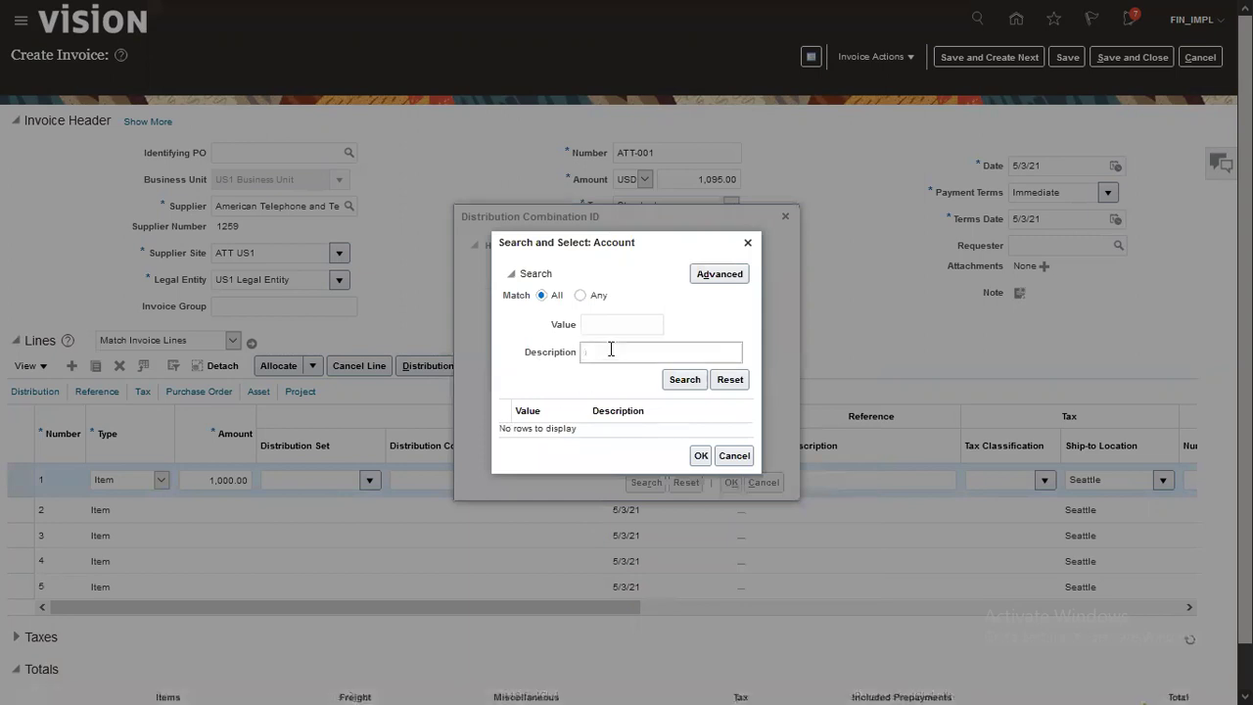
text(Expense)
click(682, 383)
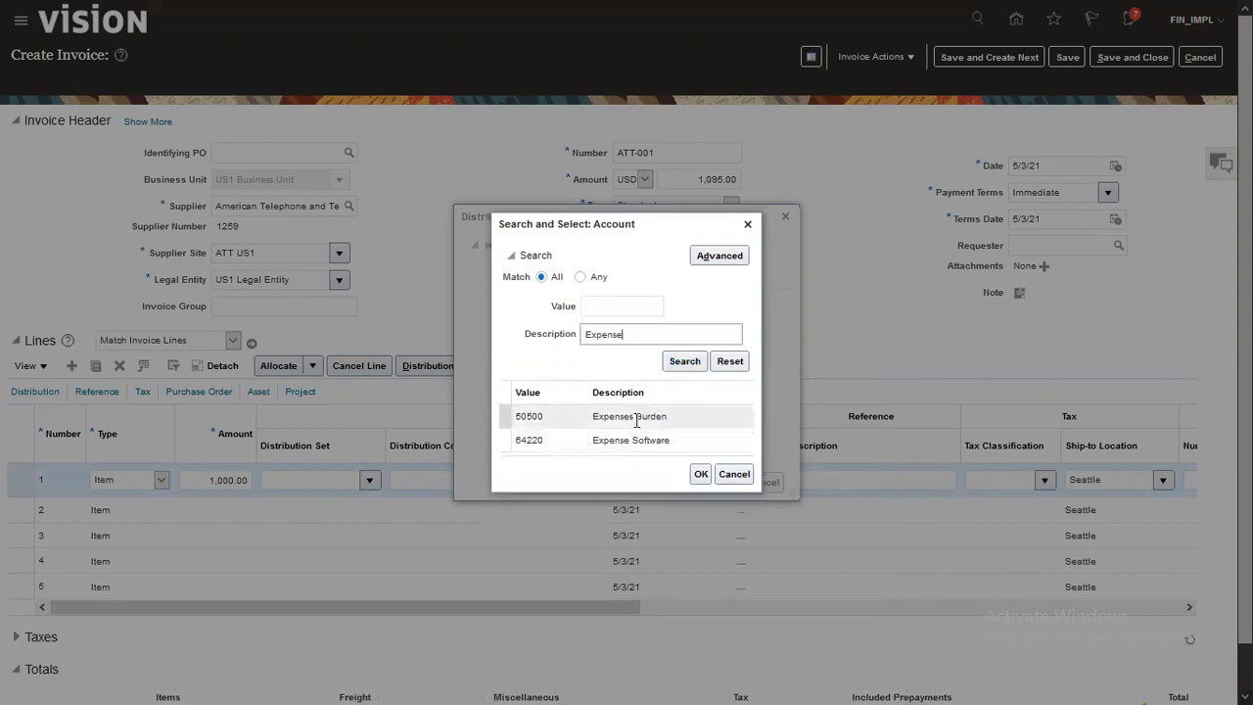
click(636, 448)
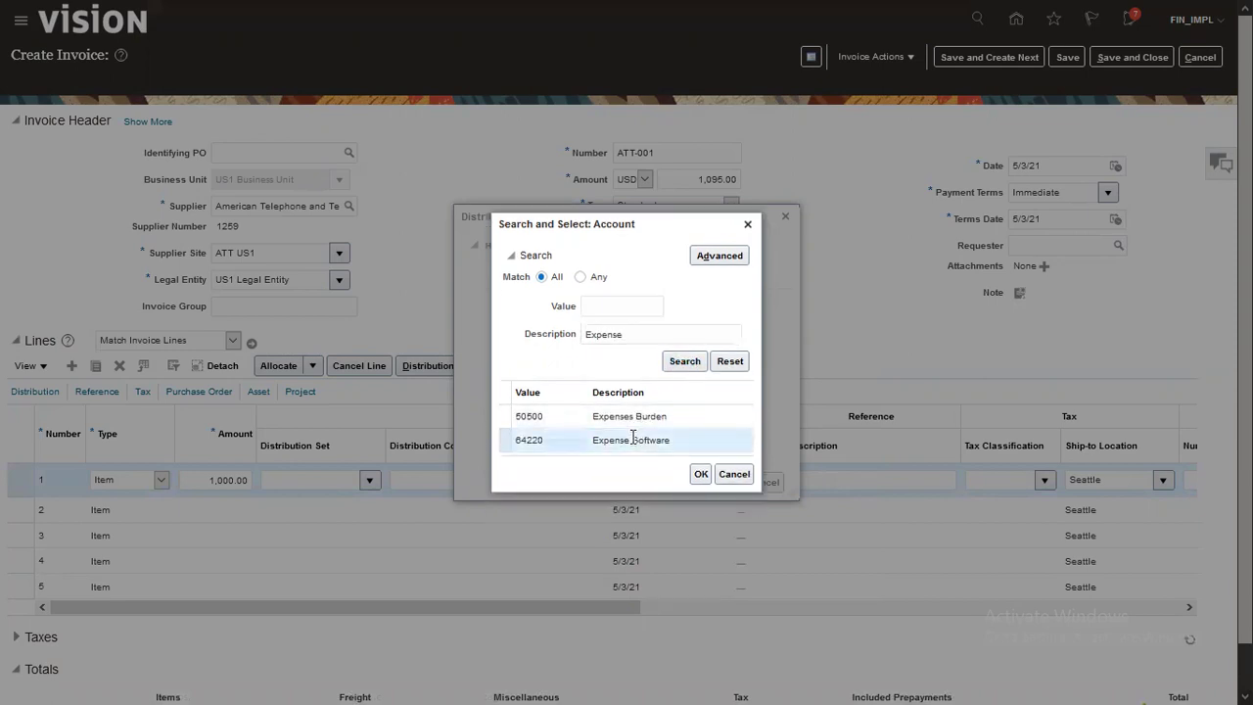
click(701, 476)
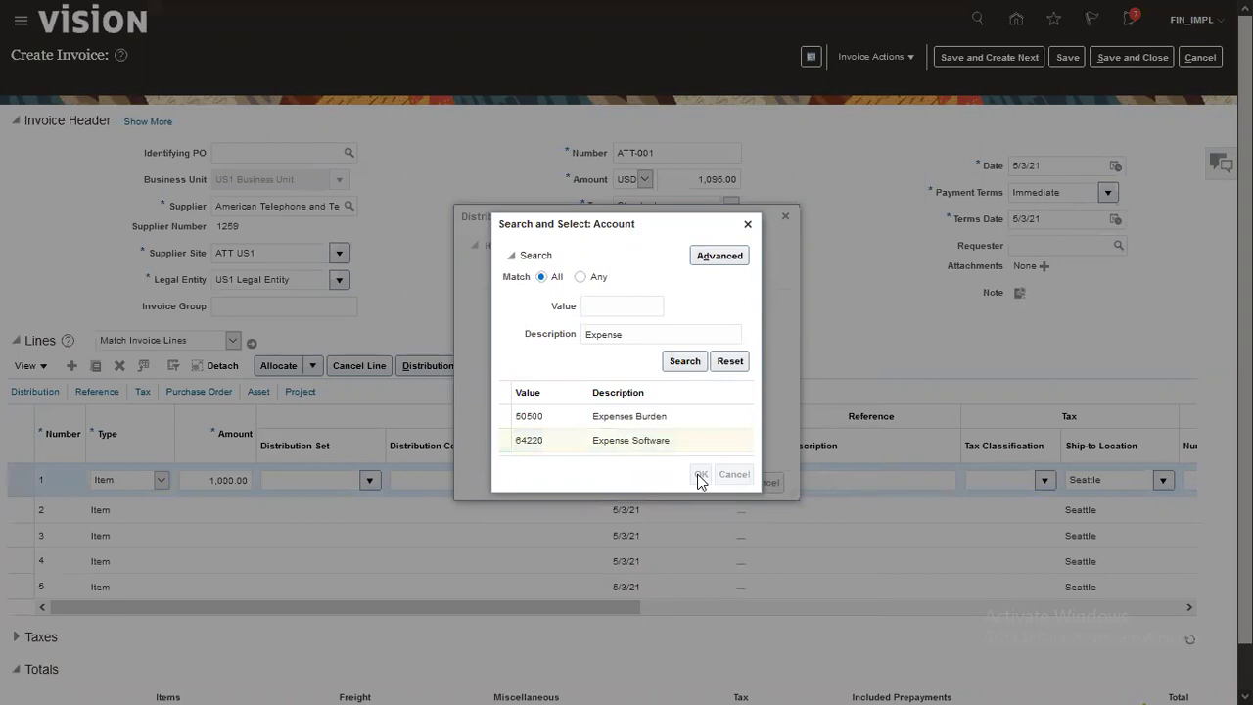
click(727, 483)
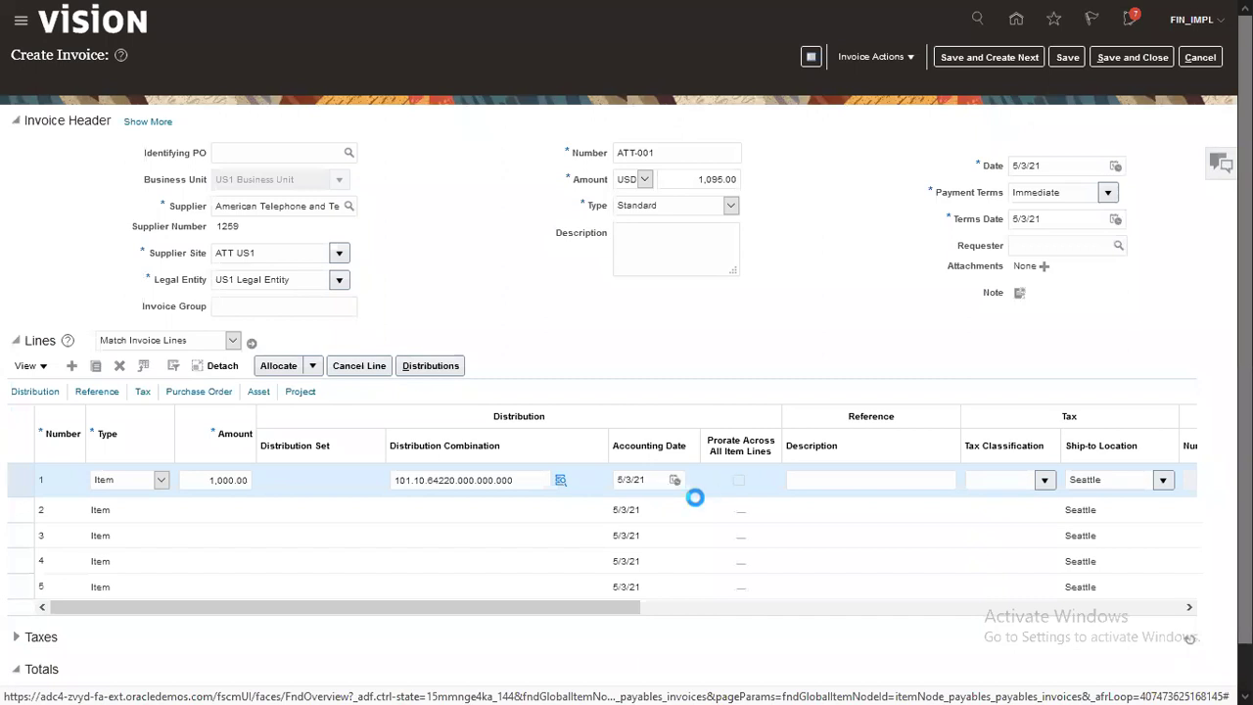
drag(497, 609, 264, 618)
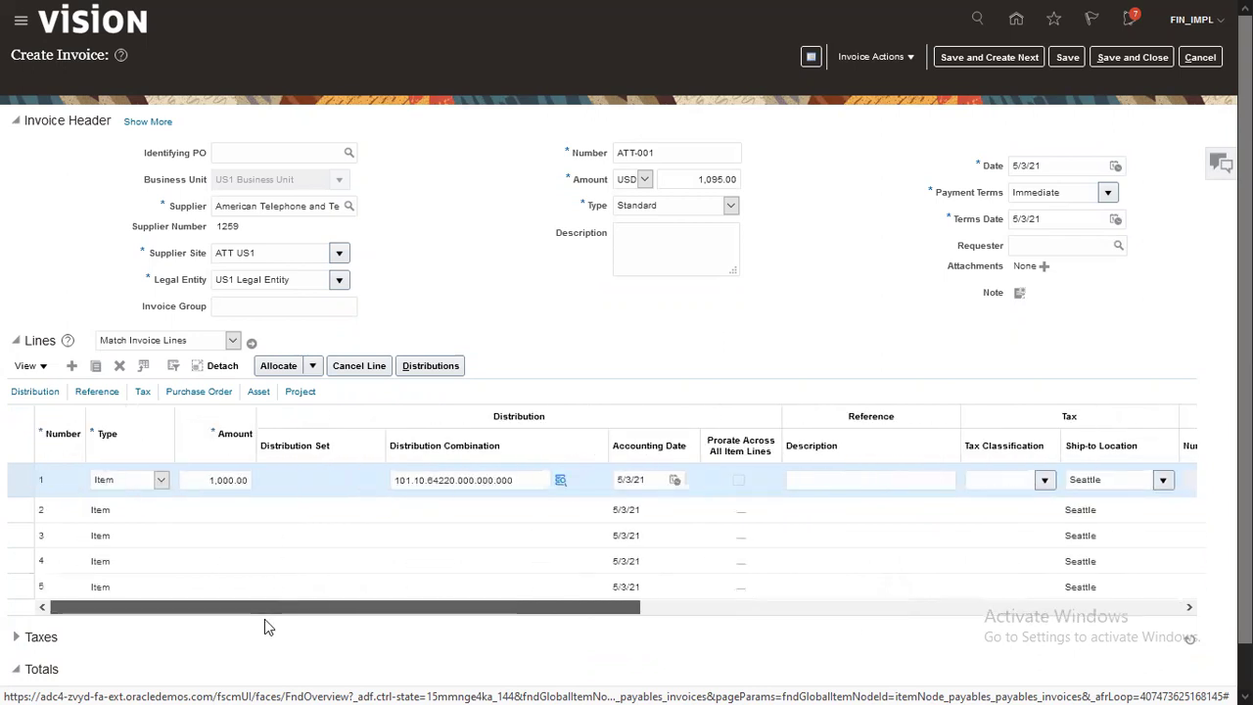
scroll(741, 351, down, 1)
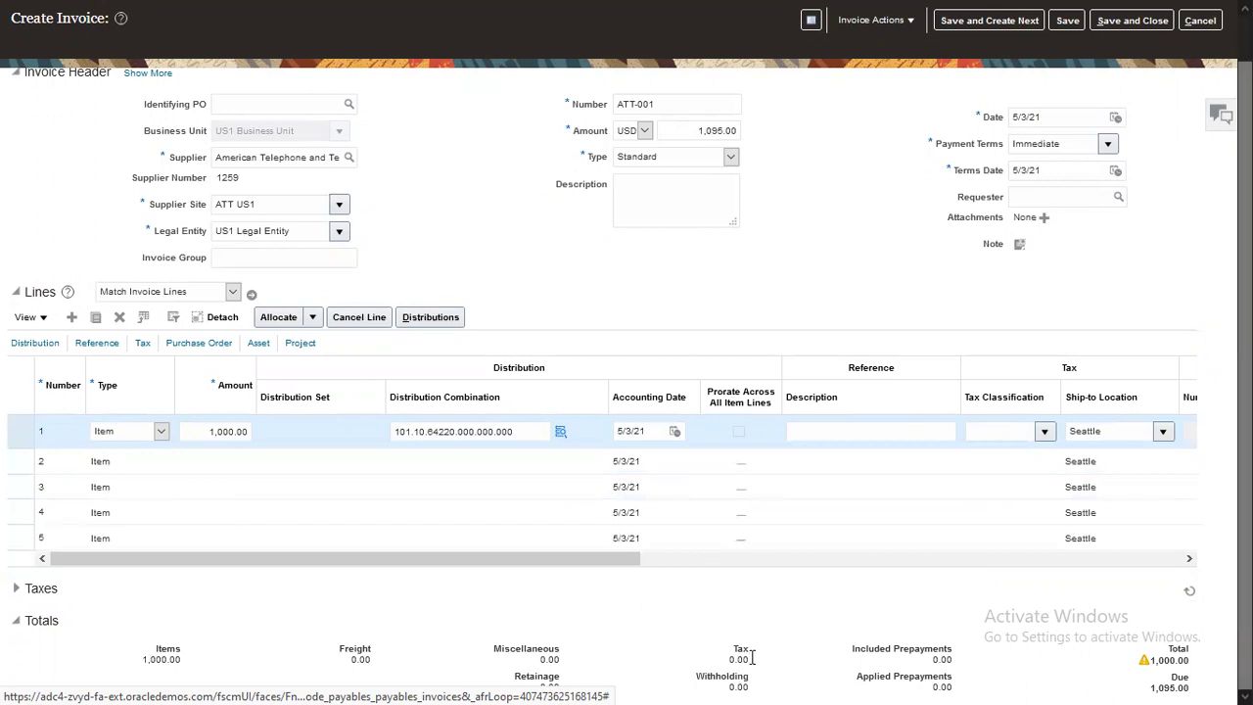
scroll(539, 348, up, 2)
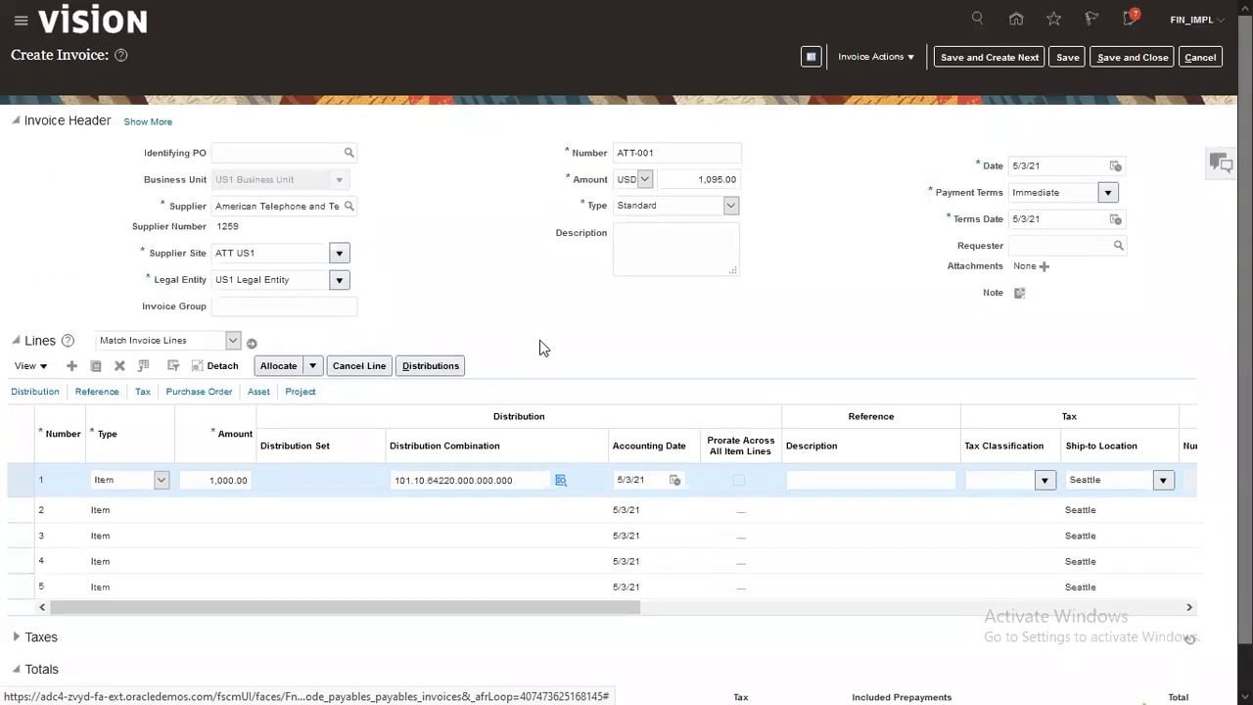
Calculate tax so invoice ATT-001 shows 95.00 tax and a matching 1,095.00 total
click(901, 56)
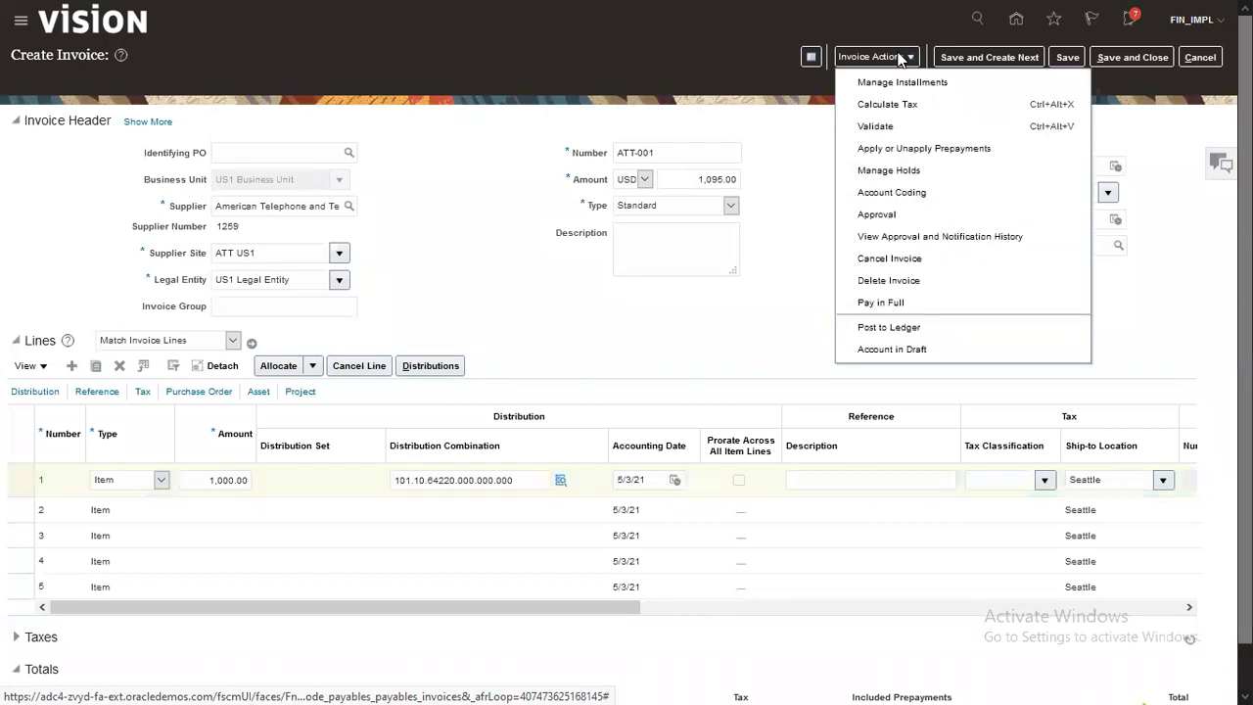
click(898, 104)
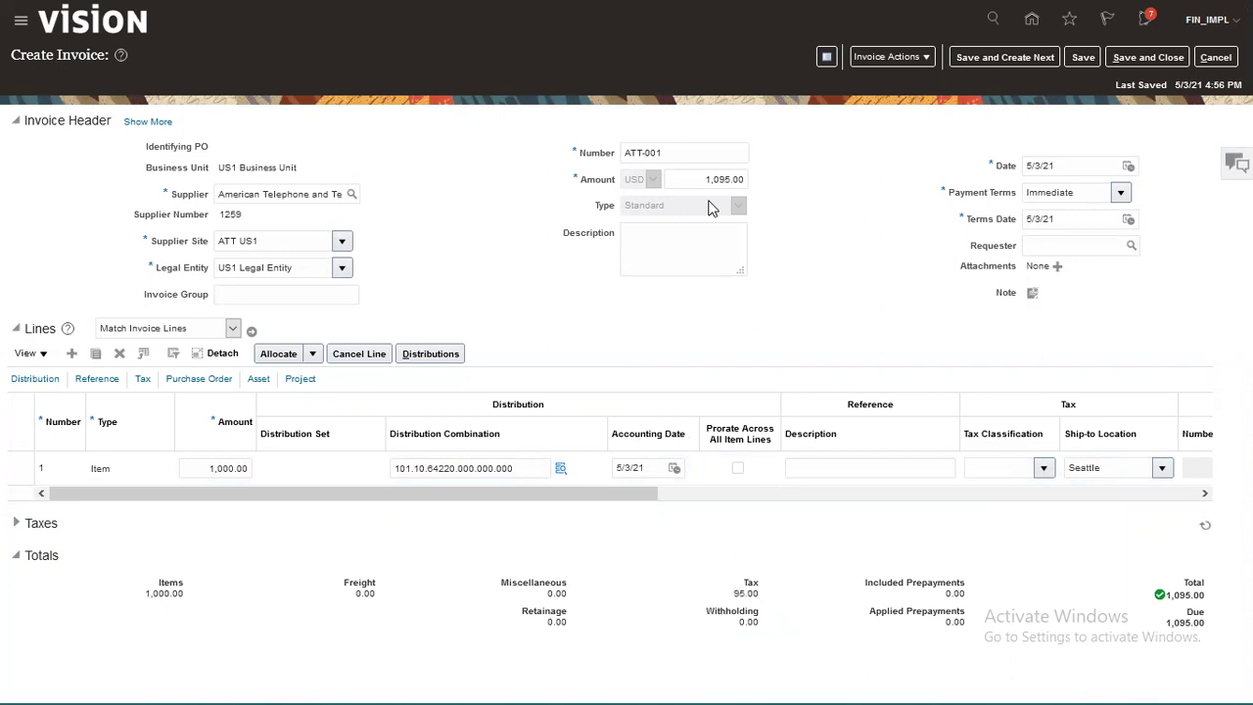
click(891, 57)
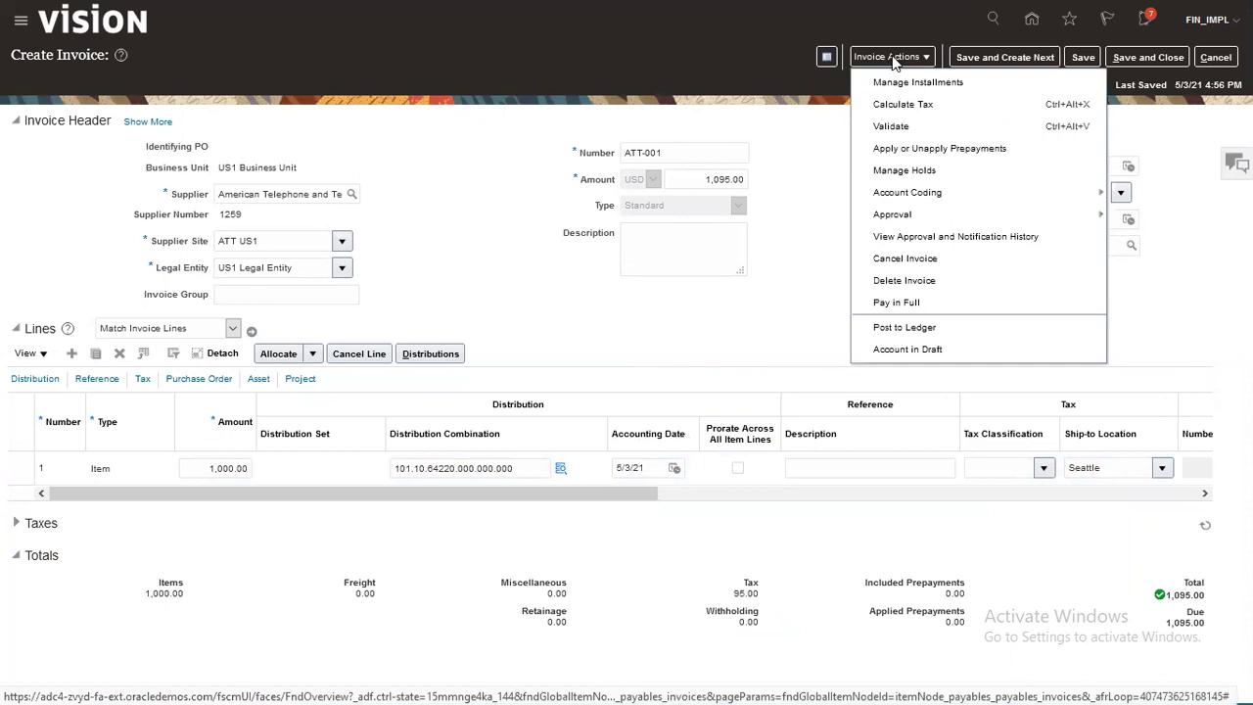
Validate invoice ATT-001, then save and close it
click(891, 126)
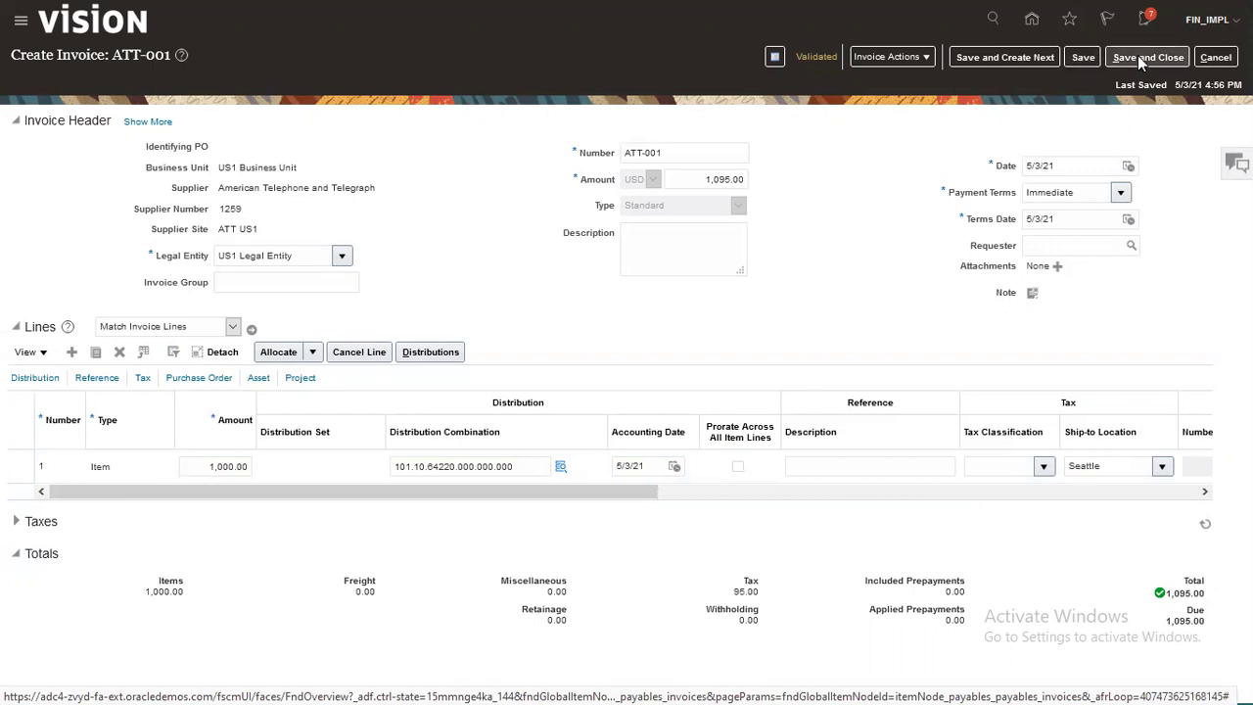
click(1137, 59)
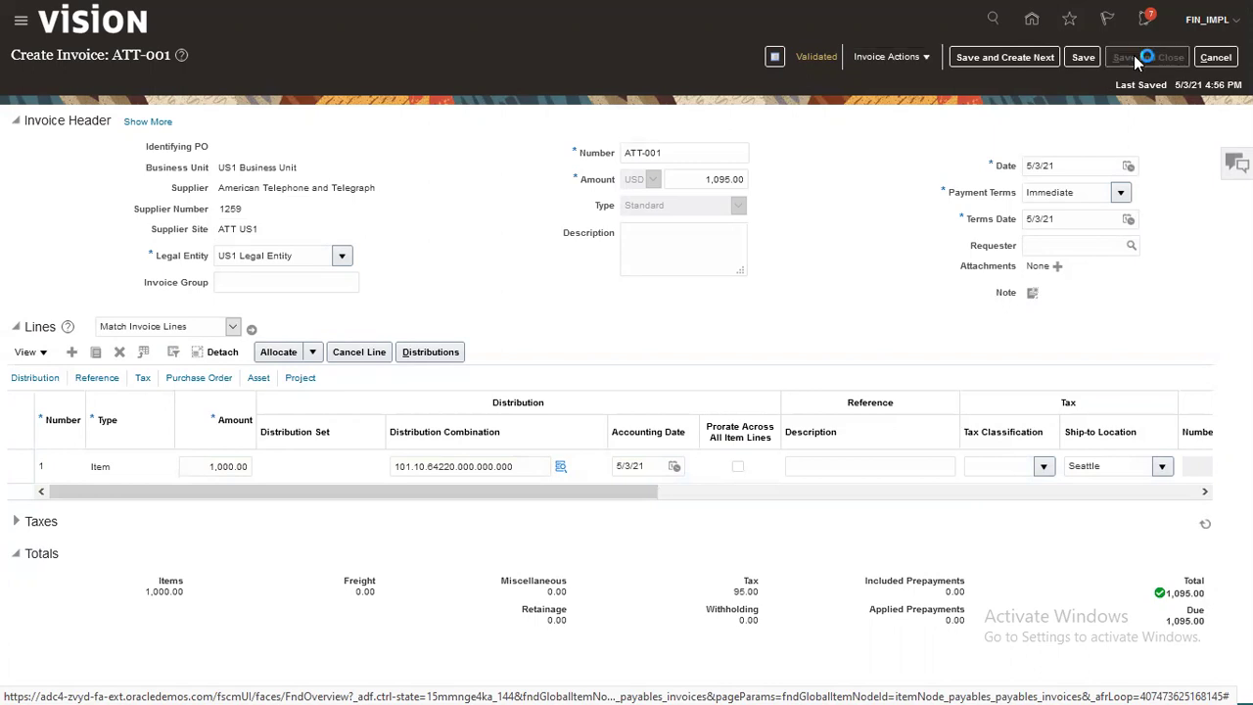